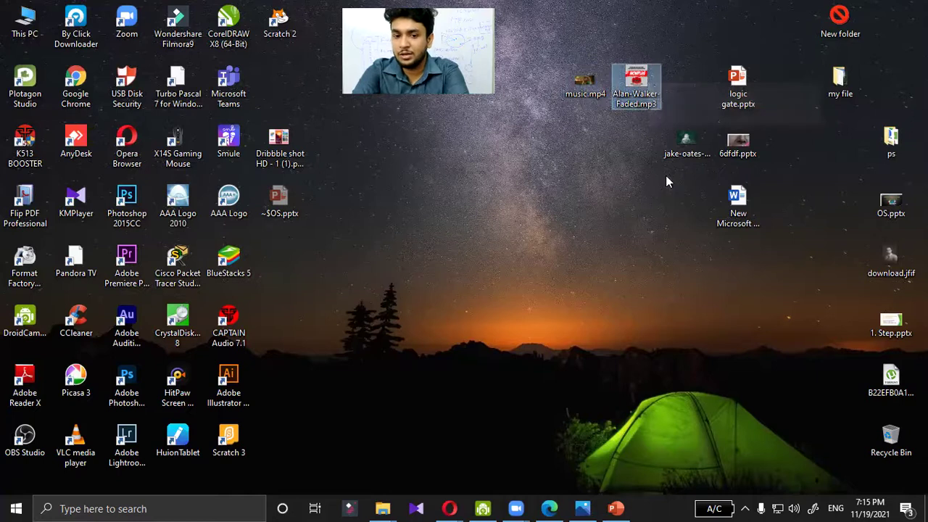
left_click_drag(682, 145, 698, 72)
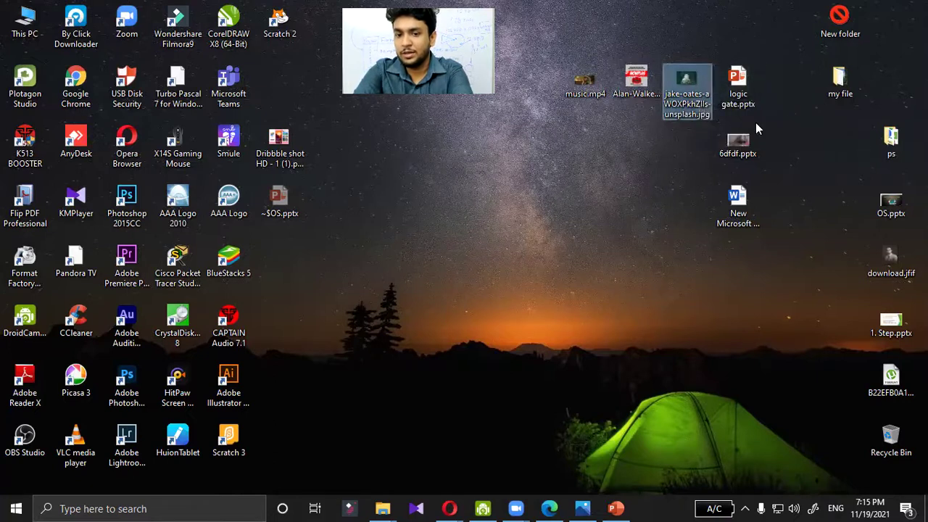
left_click(740, 210)
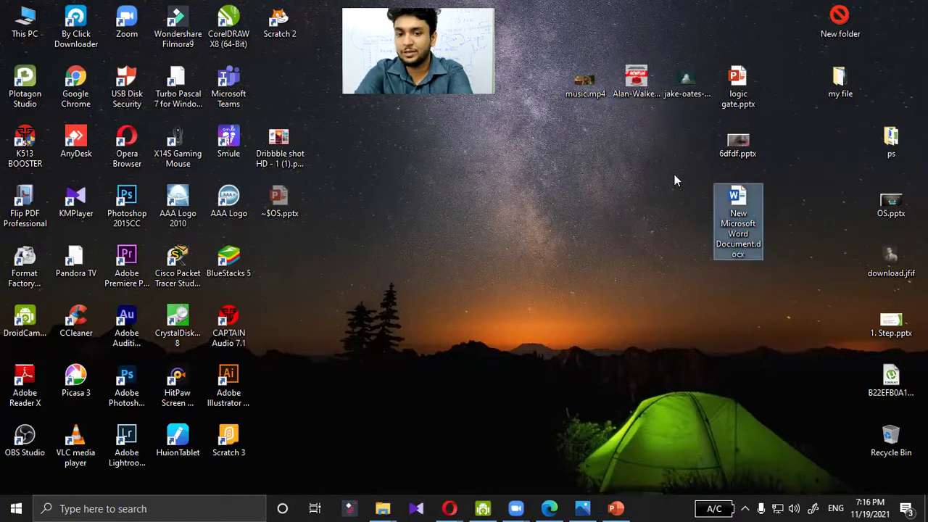
left_click(584, 82)
left_click(637, 80, "ctrl")
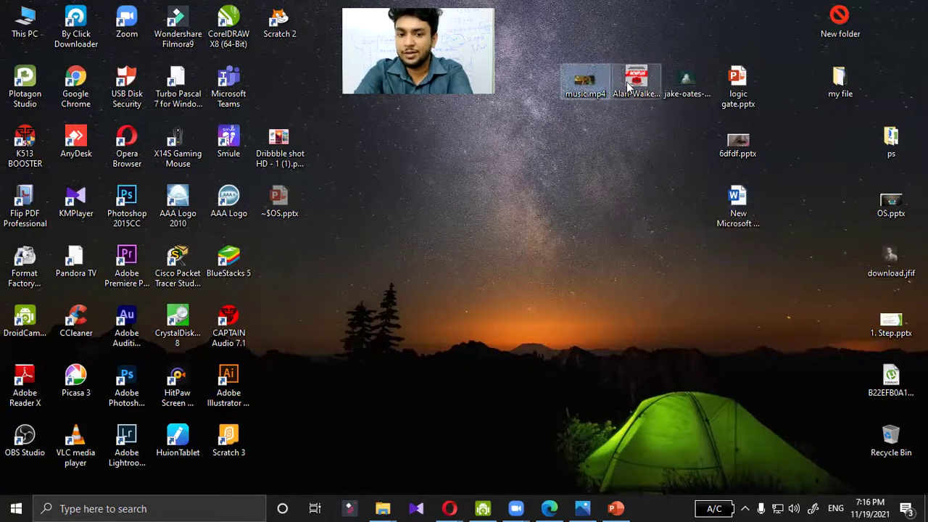
left_click(696, 82)
left_click(738, 81)
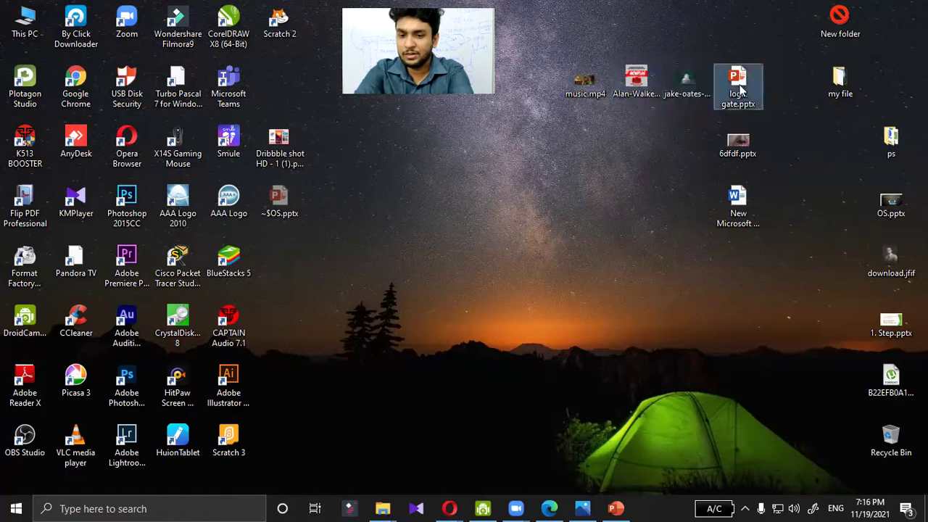
left_click(586, 82)
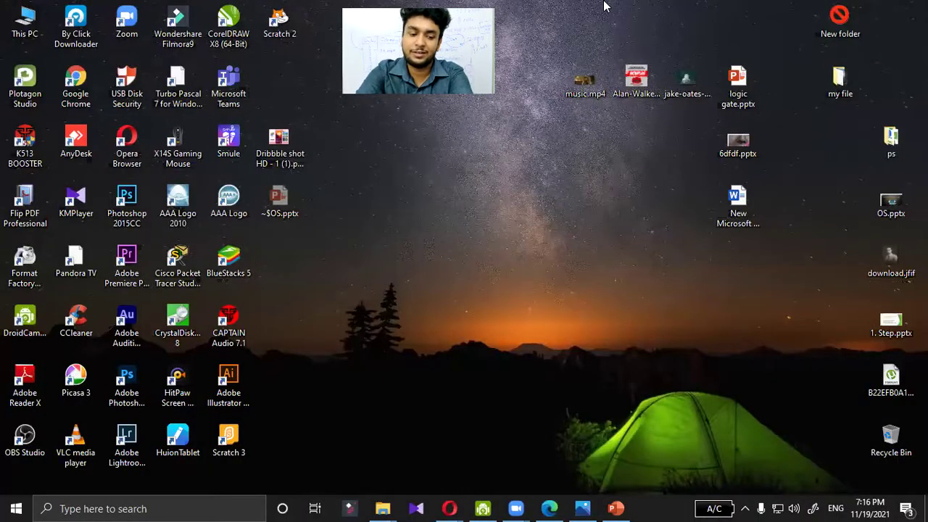
Play Alan-Walker-Faded.mp3 in KMPlayer, dismissing the update offer, skip ahead to about 1:21, and close the player
left_click(634, 73)
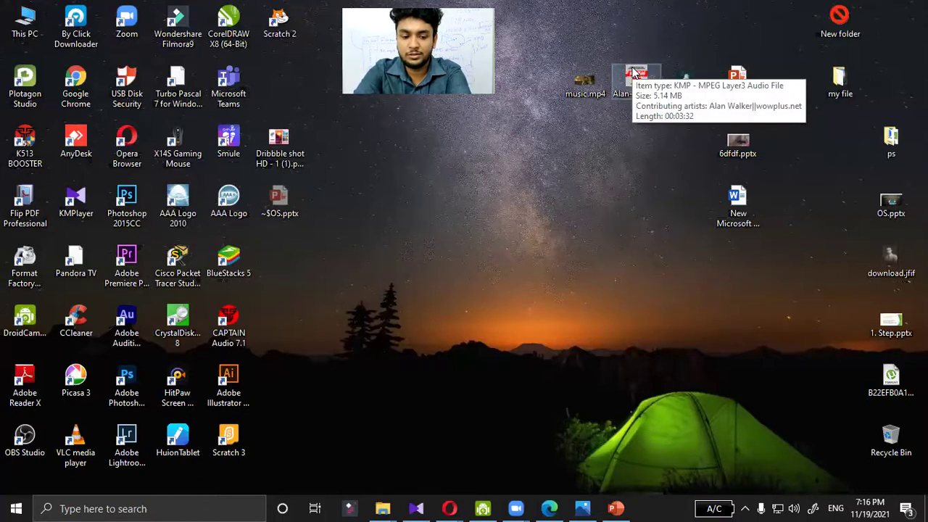
double_click(635, 73)
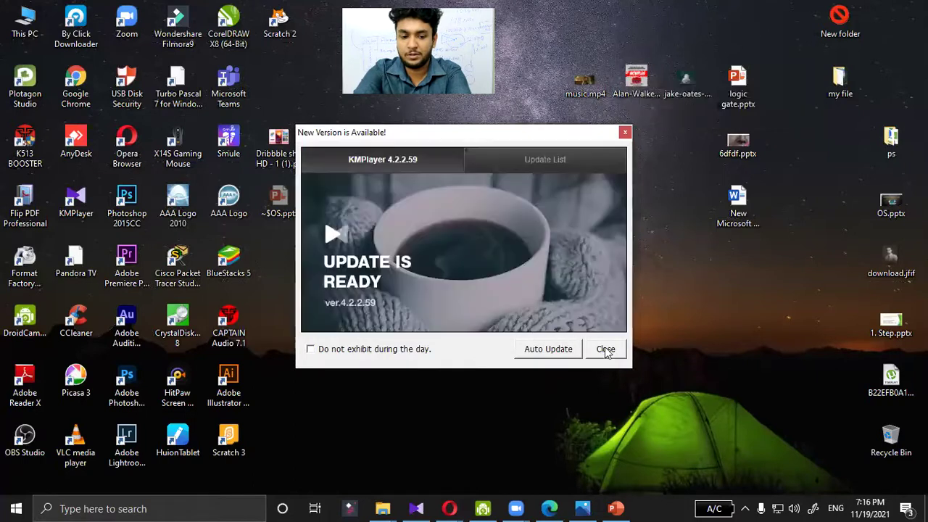
left_click(607, 351)
left_click(296, 148)
left_click(355, 148)
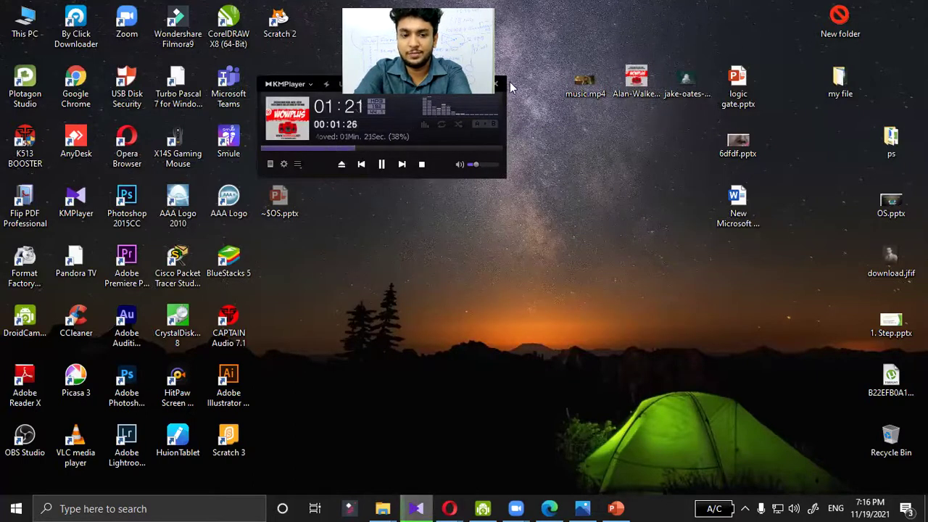
left_click(499, 86)
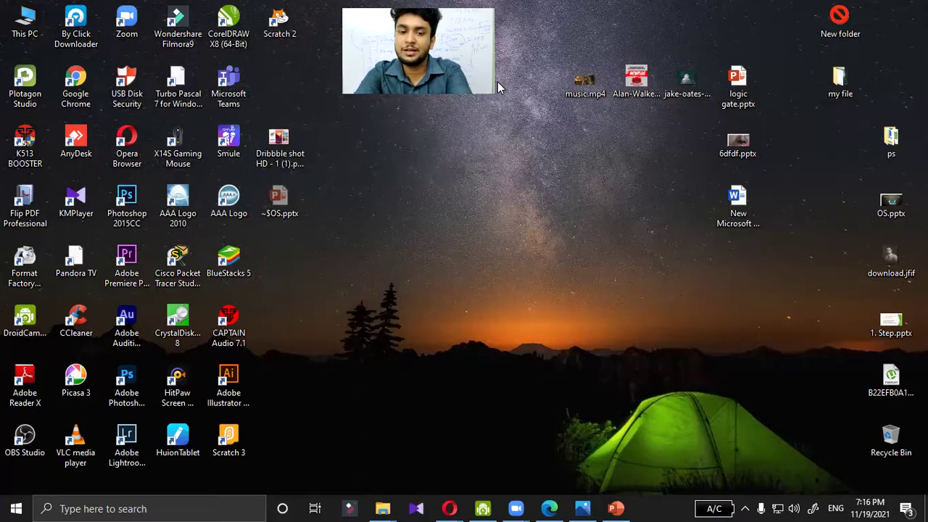
double_click(687, 91)
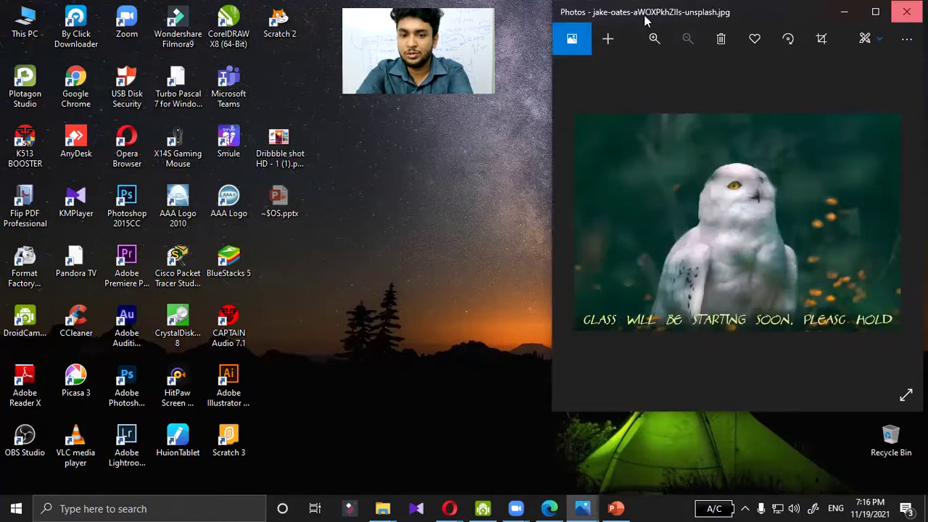
key("alt+F4")
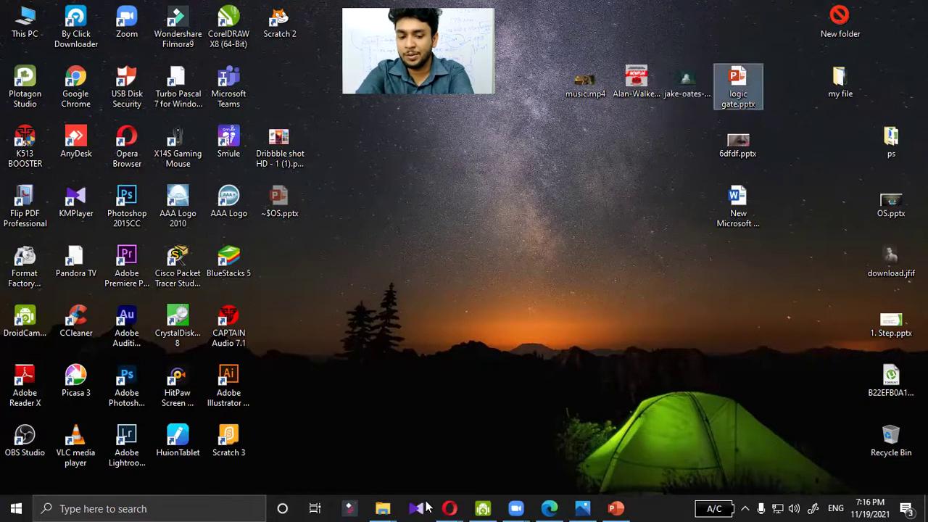
Switch to PowerPoint to view the open presentation, return to the desktop and select 6dfdf.pptx
left_click(616, 509)
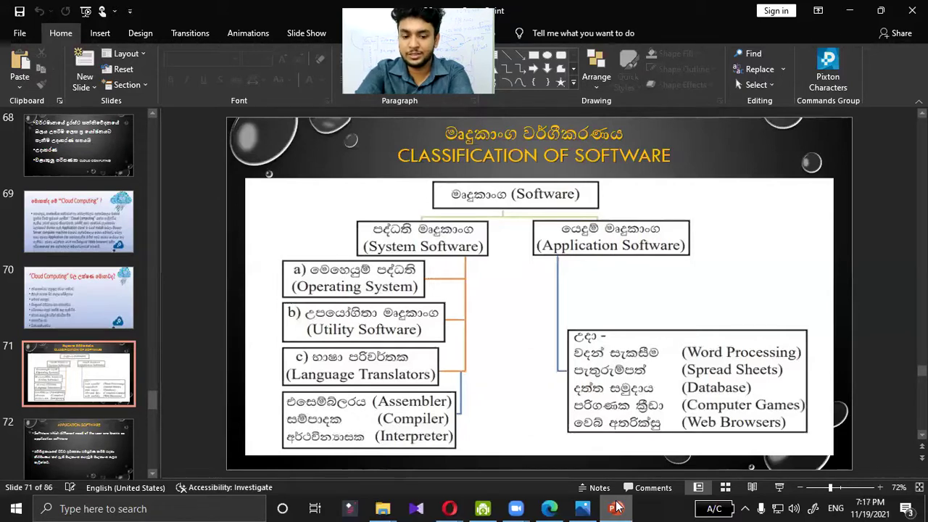
key("super+d")
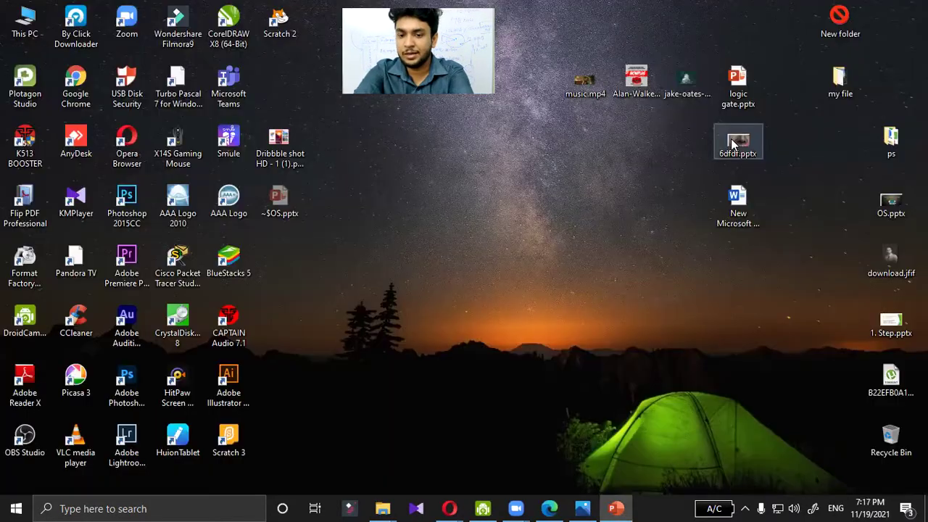
left_click(732, 145)
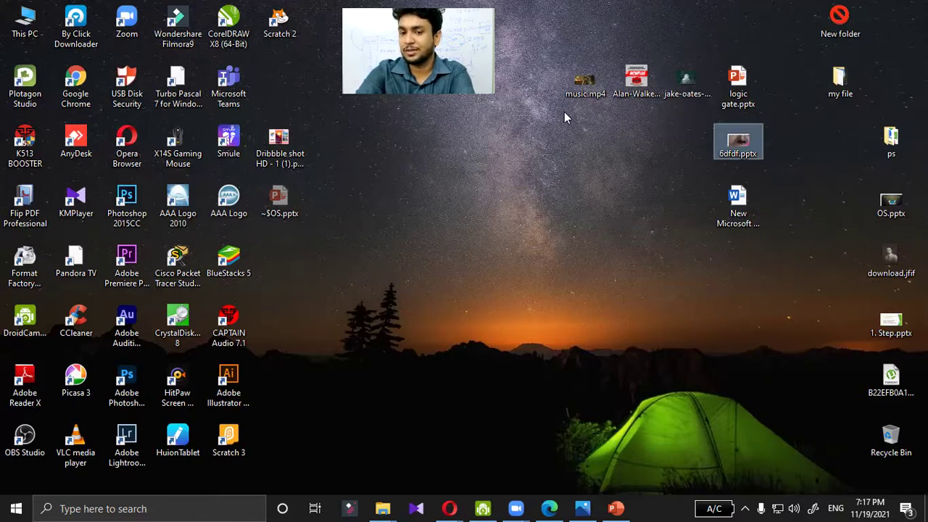
Open the properties of music.mp4 and examine its file name, file type and extension
double_click(586, 81)
right_click(588, 84)
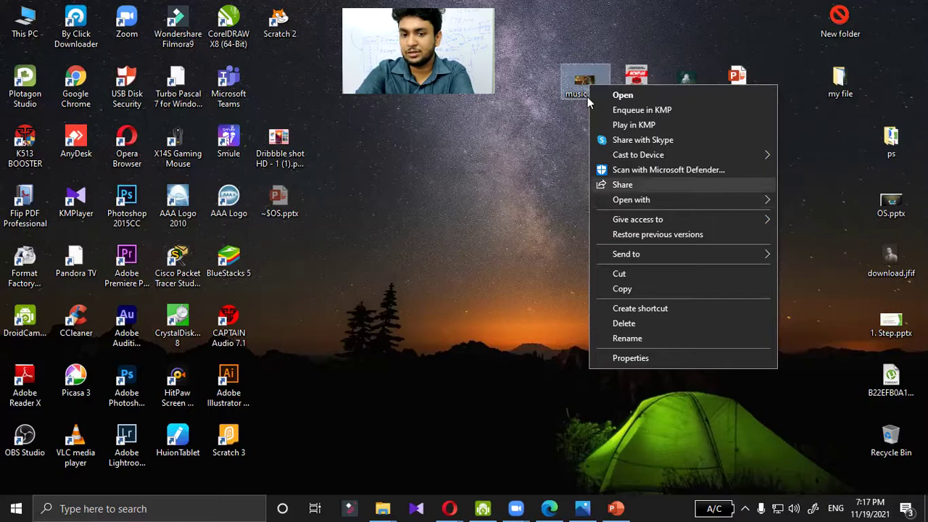
left_click(630, 359)
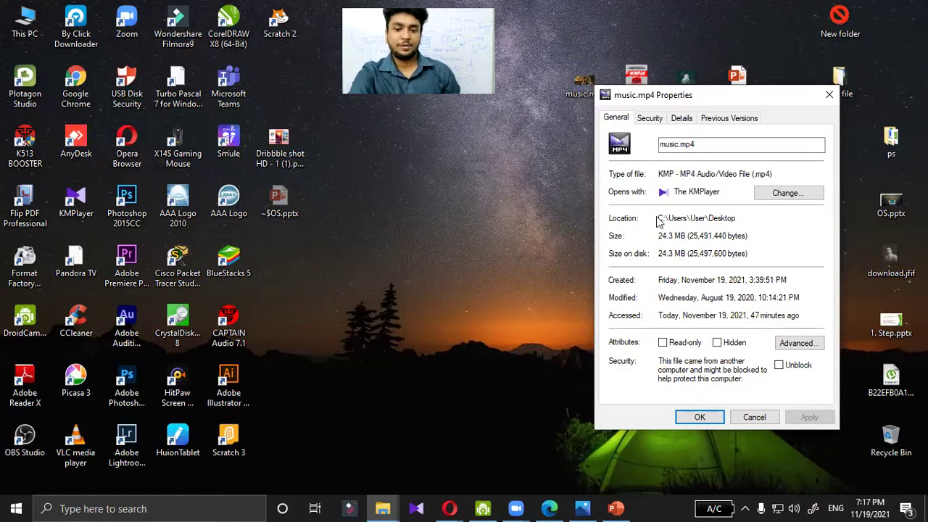
left_click(716, 146)
key("ctrl+a")
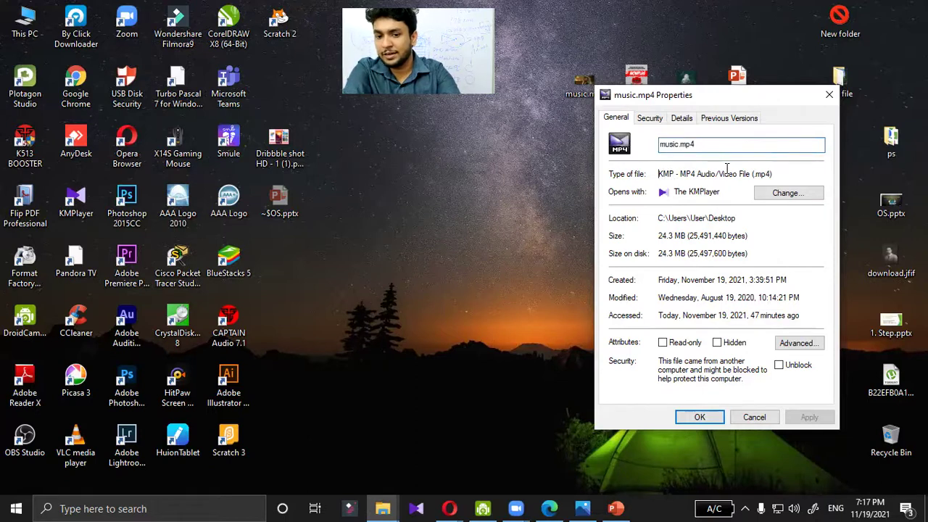
left_click_drag(725, 174, 657, 174)
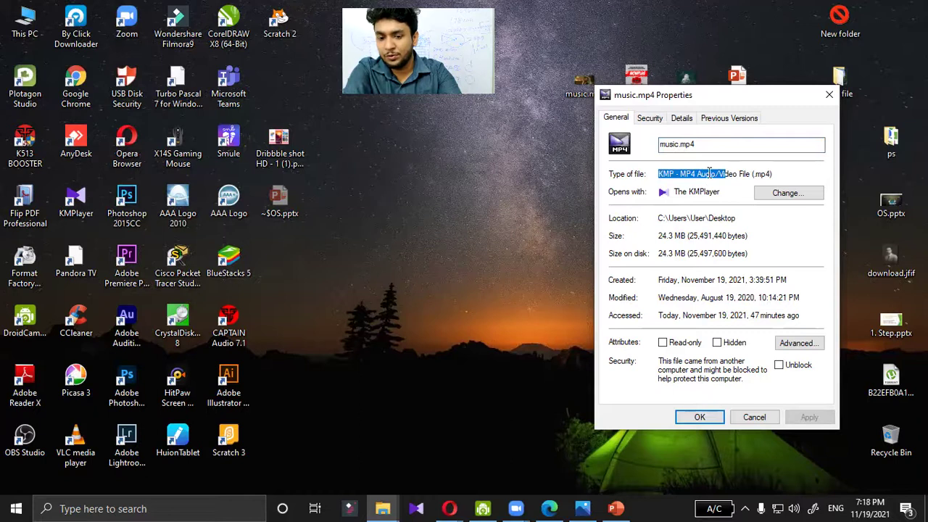
left_click(778, 174)
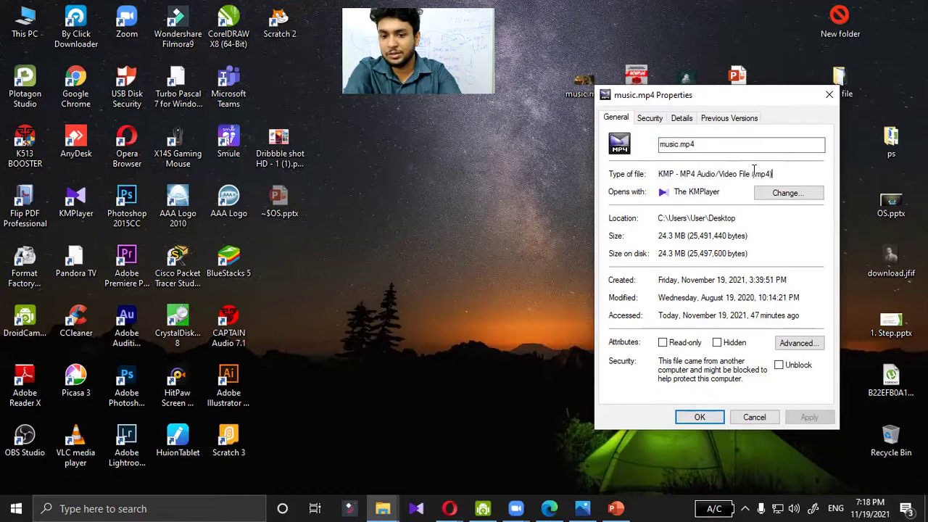
double_click(753, 170)
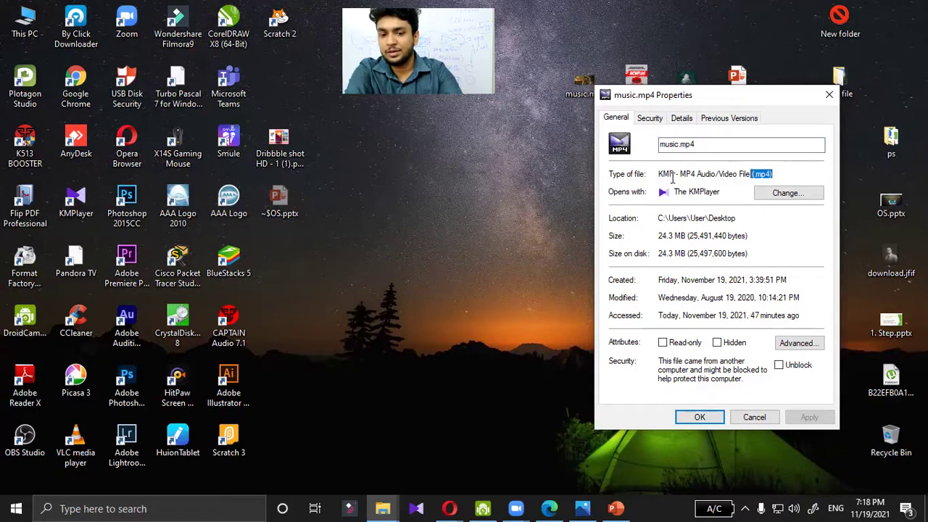
Examine which program opens music.mp4 and the folder location where the file is stored
left_click_drag(722, 194, 670, 195)
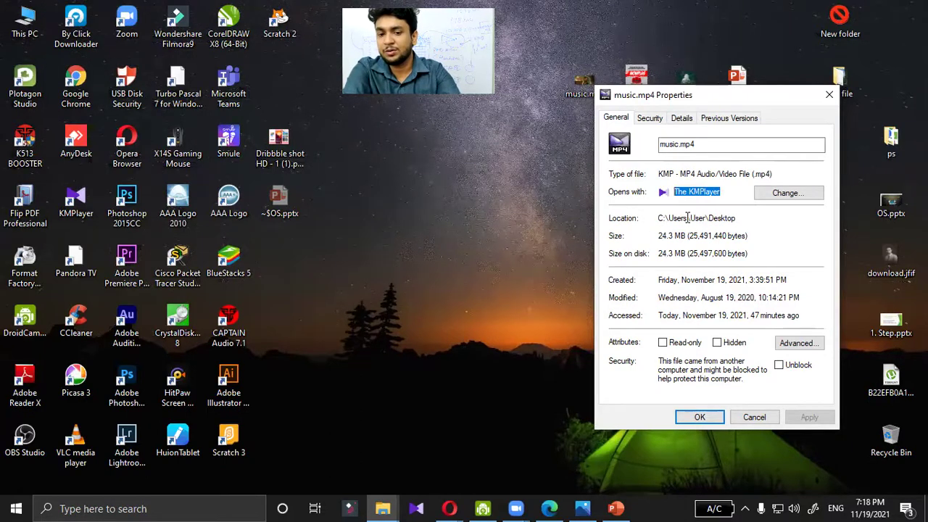
left_click(739, 219)
left_click_drag(740, 219, 636, 225)
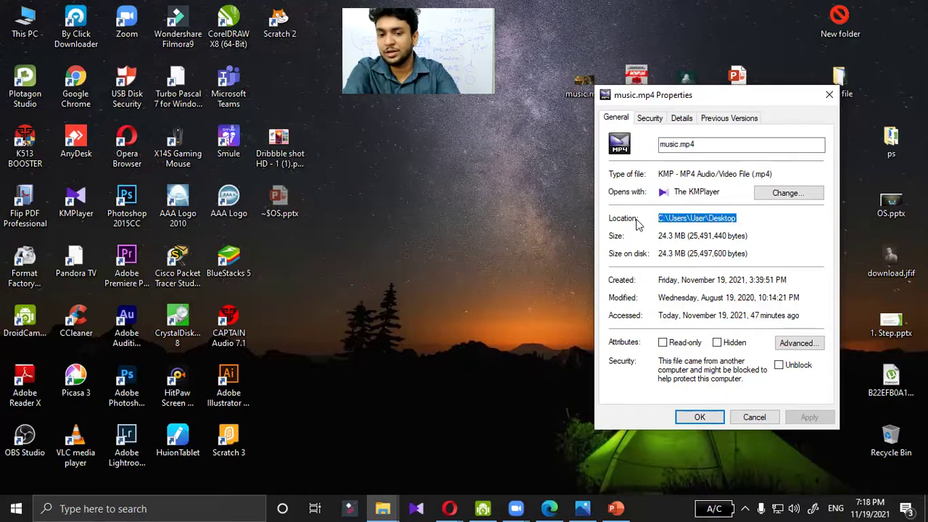
Compare the size and size on disk of music.mp4, in both megabytes and bytes
left_click(749, 236)
left_click_drag(748, 236, 641, 235)
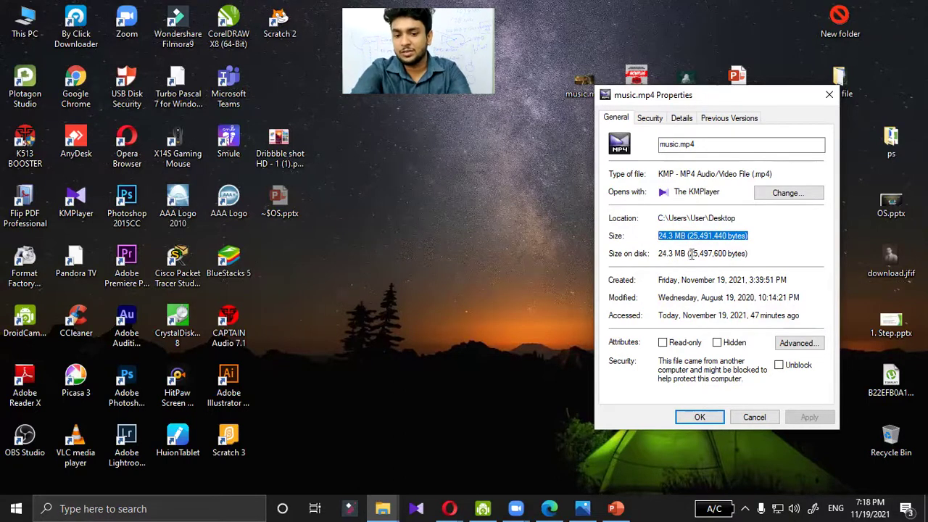
left_click_drag(686, 253, 655, 258)
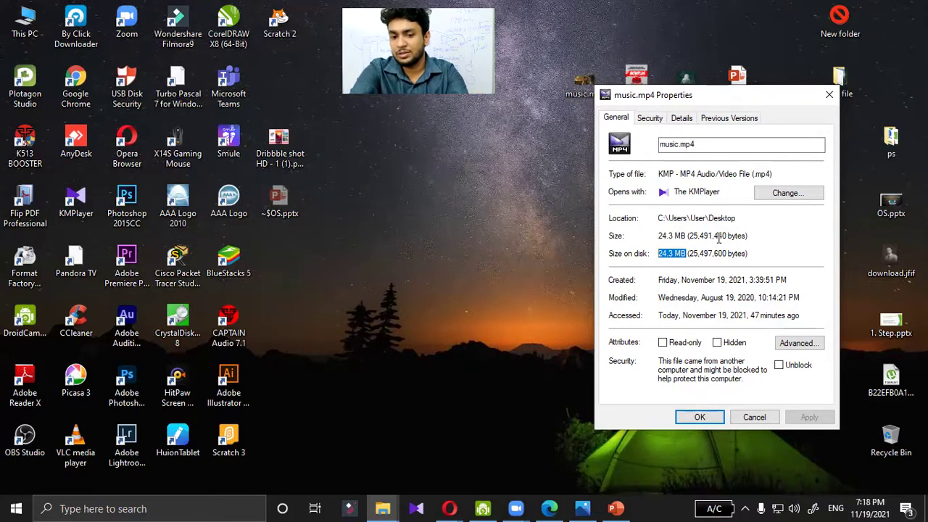
left_click(765, 233)
left_click_drag(747, 236, 686, 237)
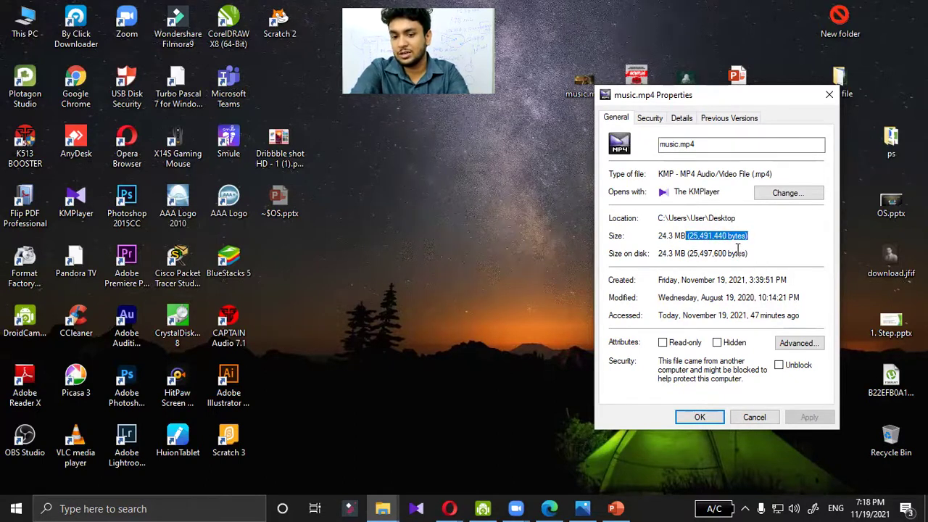
left_click_drag(758, 255, 720, 277)
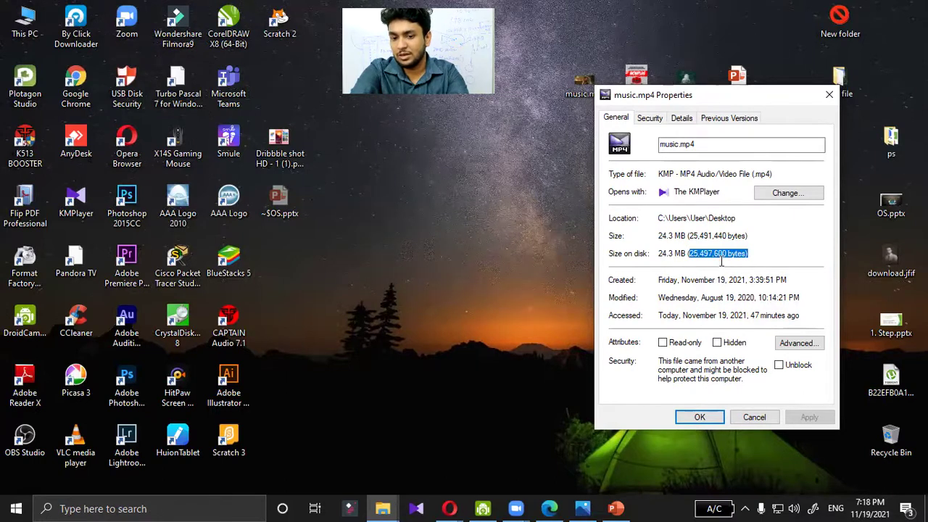
double_click(717, 236)
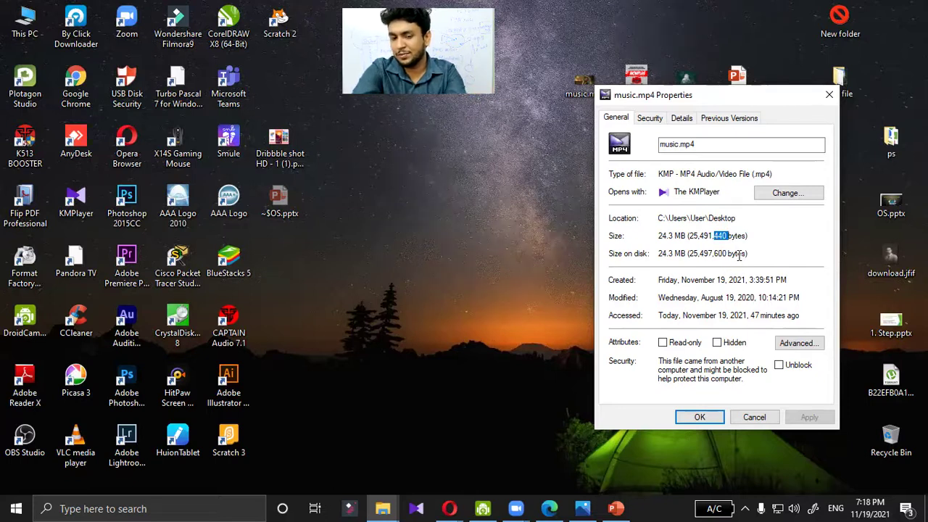
left_click(246, 413)
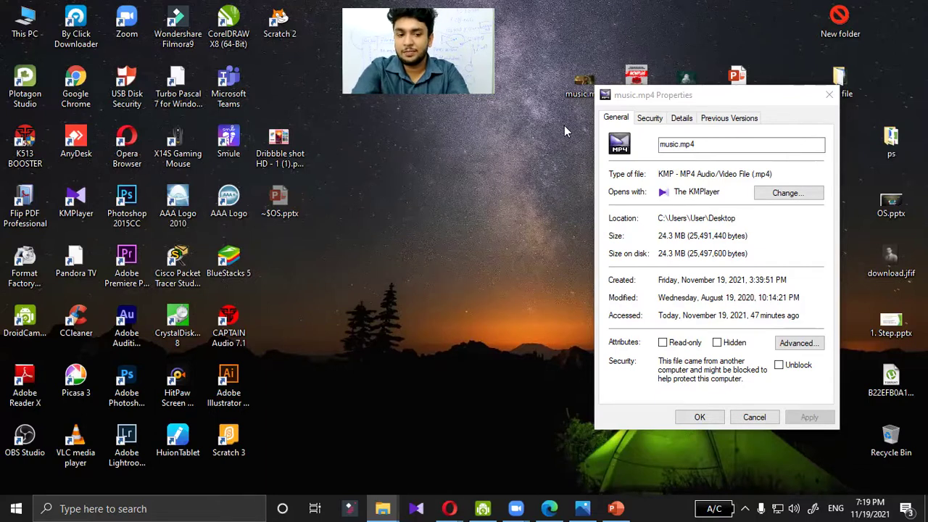
left_click(870, 504)
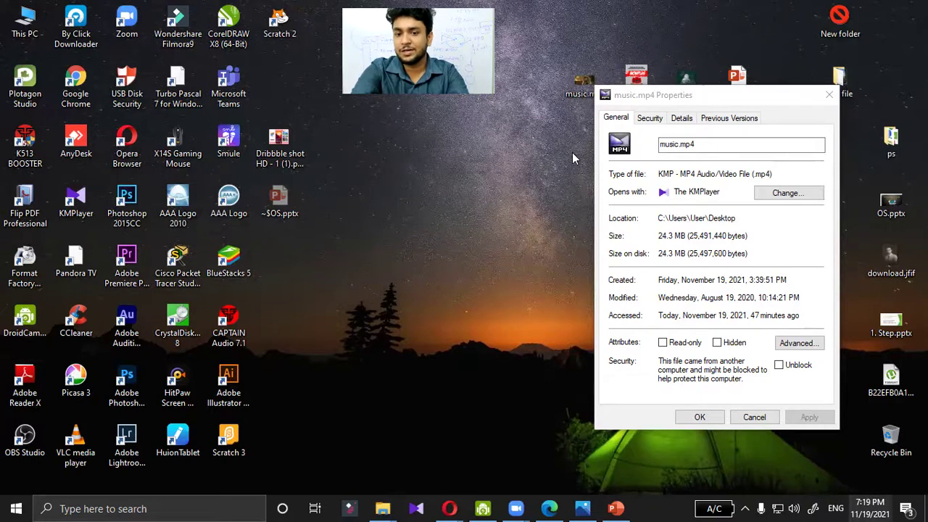
left_click(510, 170)
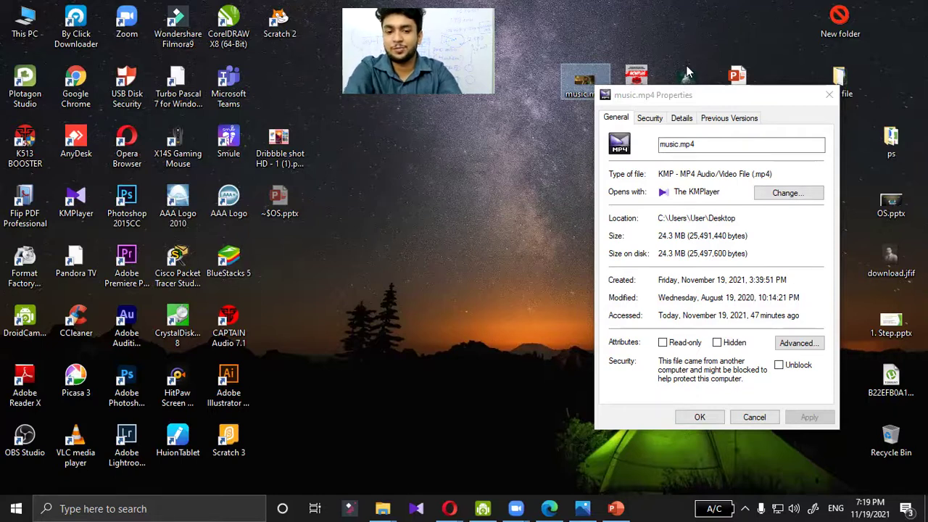
Review the security permissions and detailed properties of music.mp4, and close its properties without making changes
left_click(650, 120)
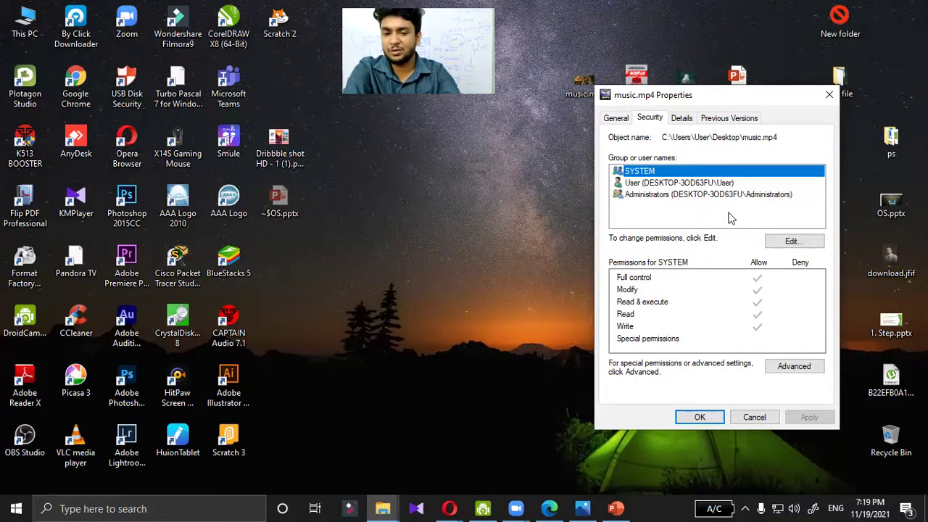
left_click(683, 118)
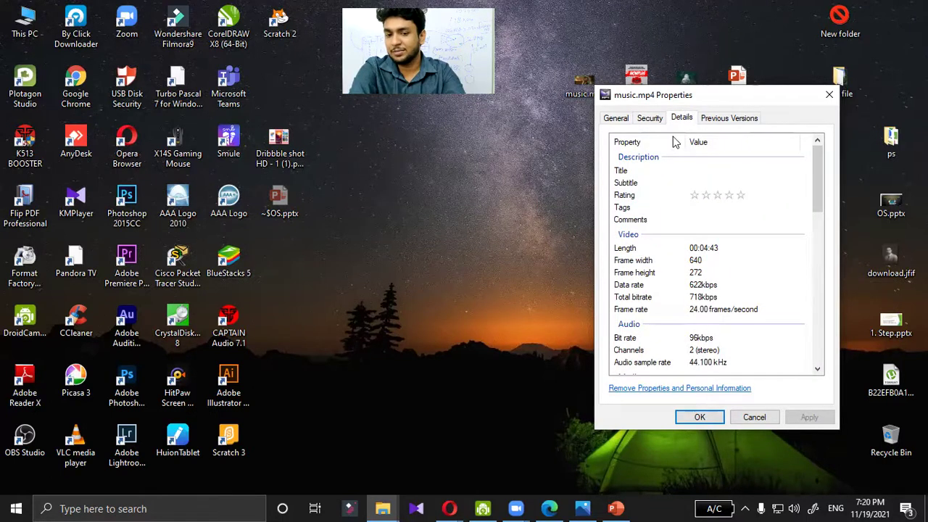
scroll(690, 220, "down", 15)
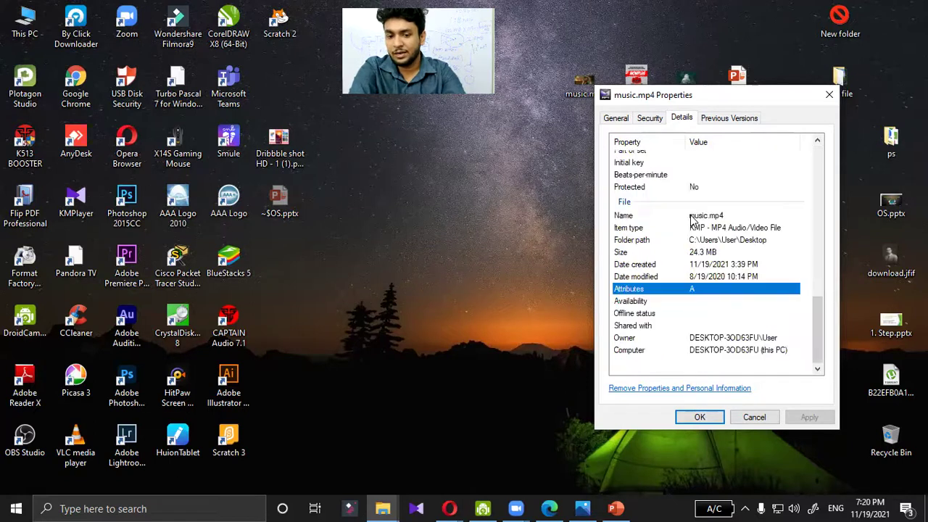
scroll(690, 219, "up", 15)
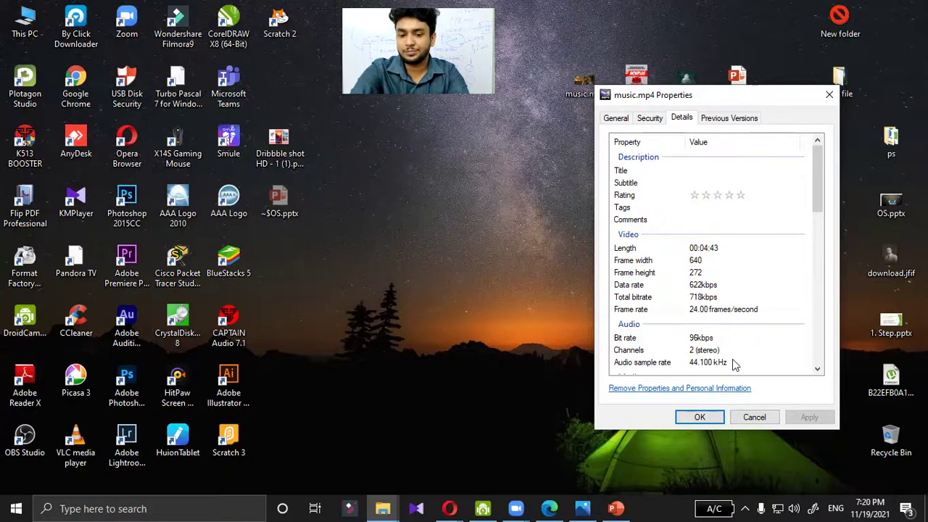
left_click(754, 418)
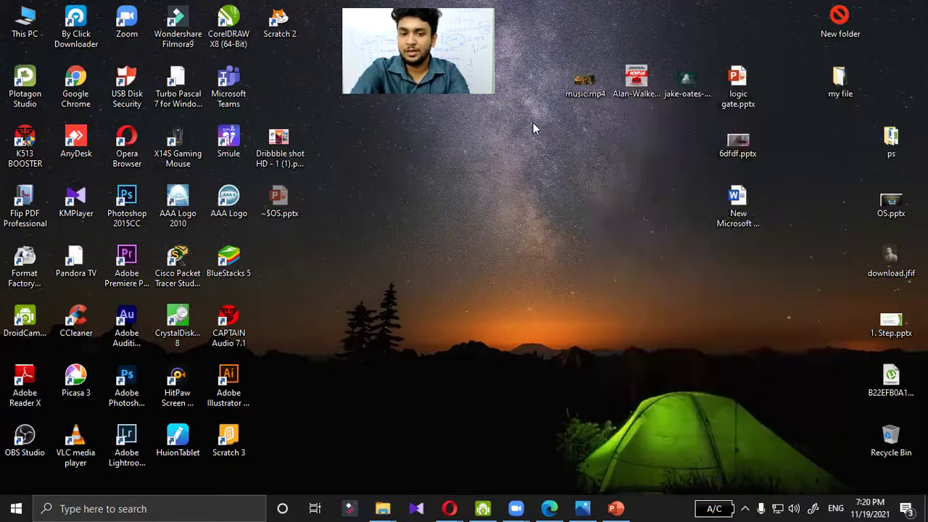
Open the properties of Alan-Walker-Faded.mp3 and examine its file name, extension and type of file
left_click(636, 80)
right_click(633, 74)
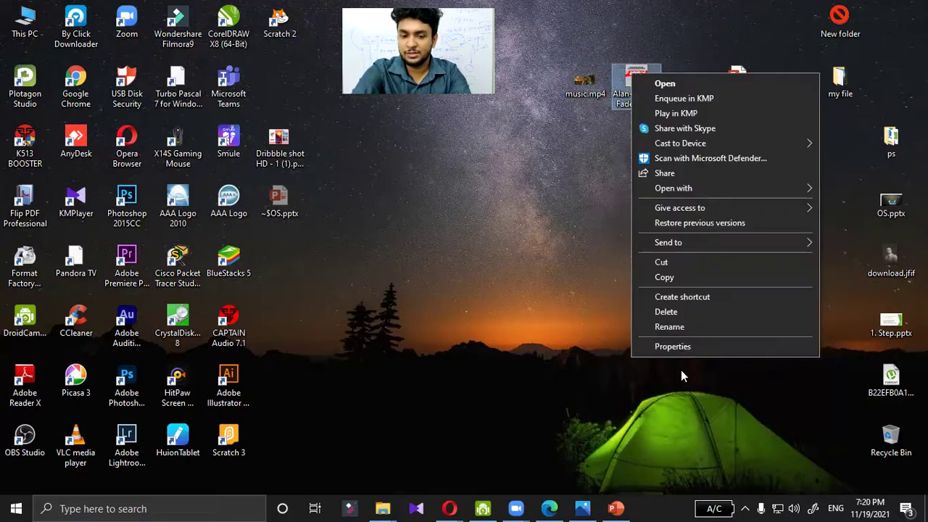
key("r")
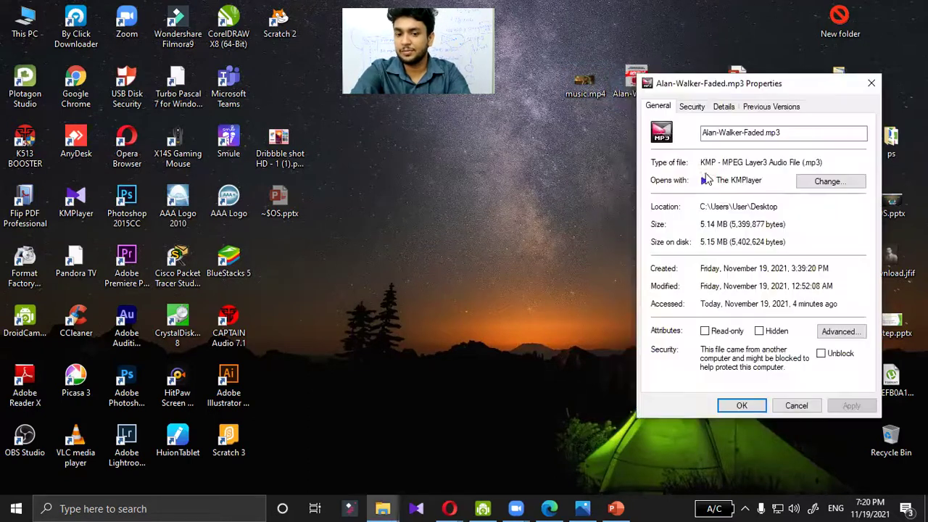
double_click(705, 133)
mouse_move(763, 133)
left_mouse_down()
mouse_move(790, 135)
mouse_move(777, 135)
left_mouse_up()
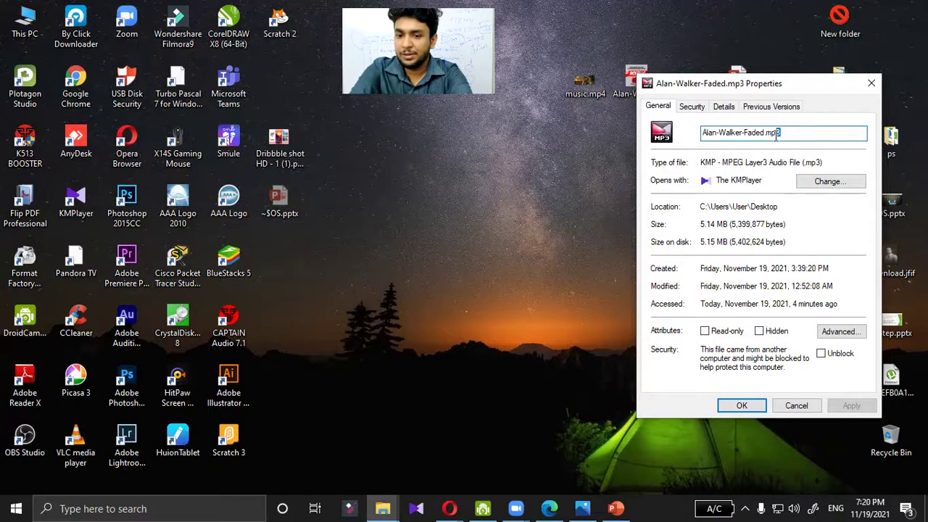
left_click(825, 161)
left_click(700, 163, "shift")
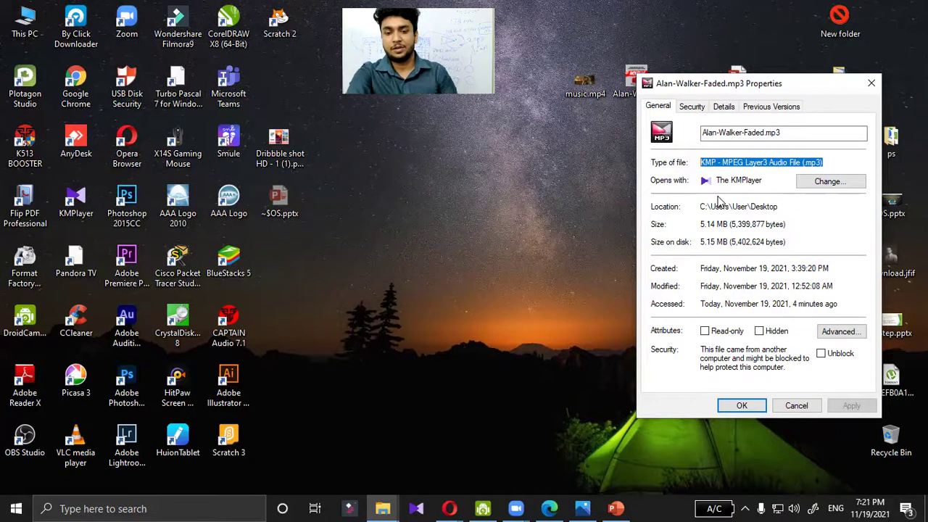
left_click(756, 133)
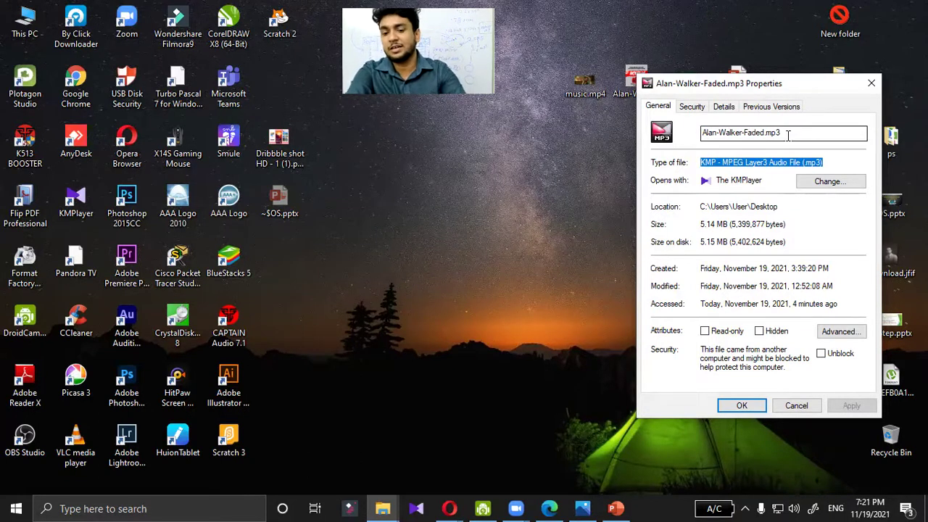
Review the created and modified dates and the detailed properties of Alan-Walker-Faded.mp3, and close its properties without making changes
left_click_drag(718, 224, 789, 285)
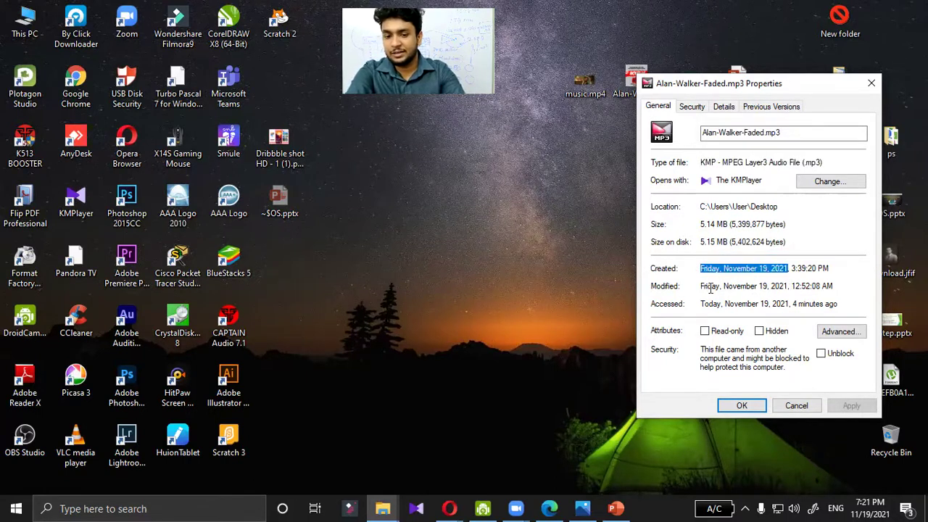
left_click_drag(707, 288, 774, 289)
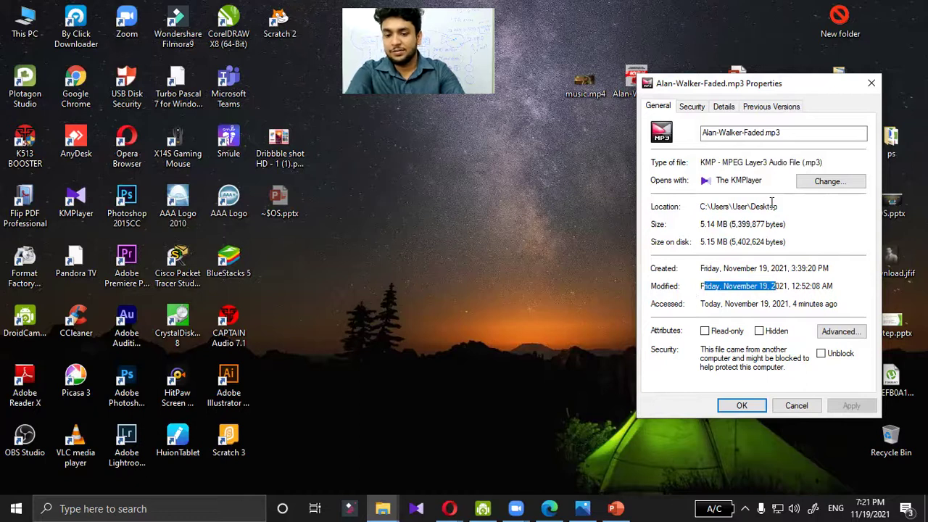
left_click(689, 110)
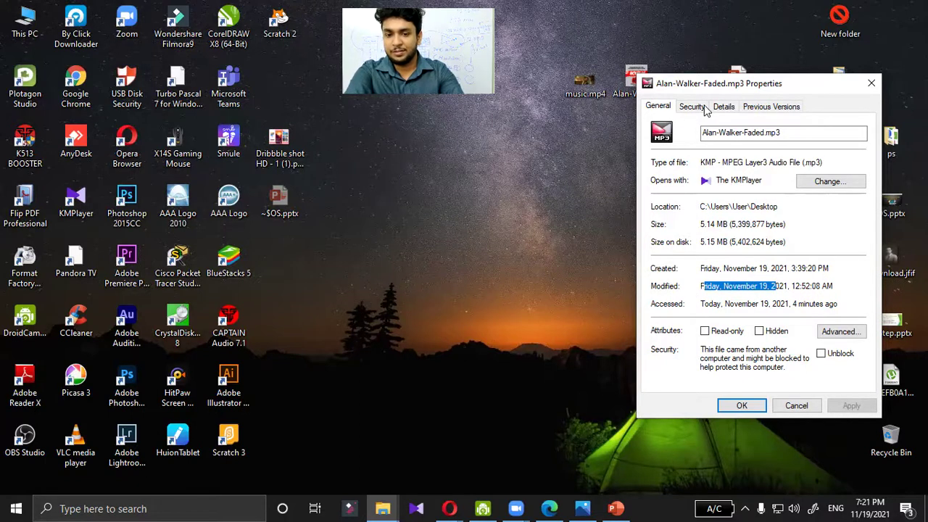
left_click(725, 108)
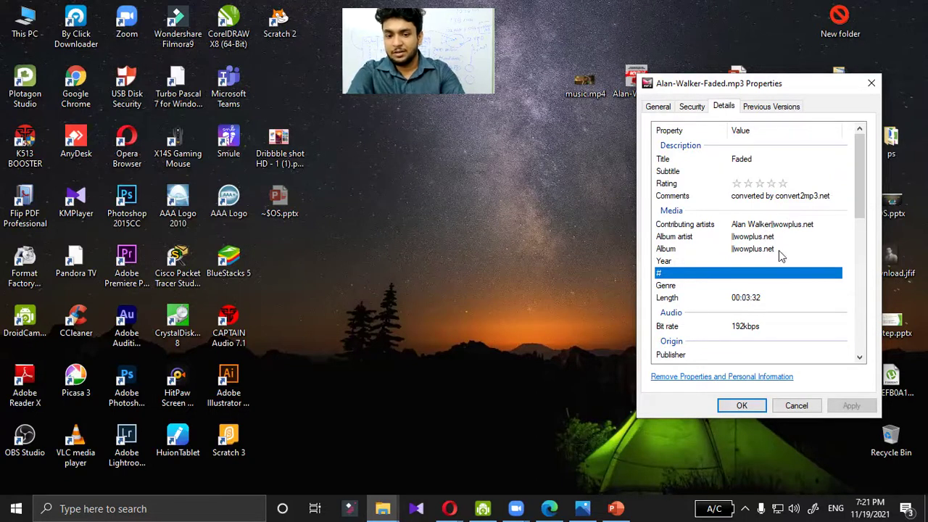
scroll(781, 250, "down", 10)
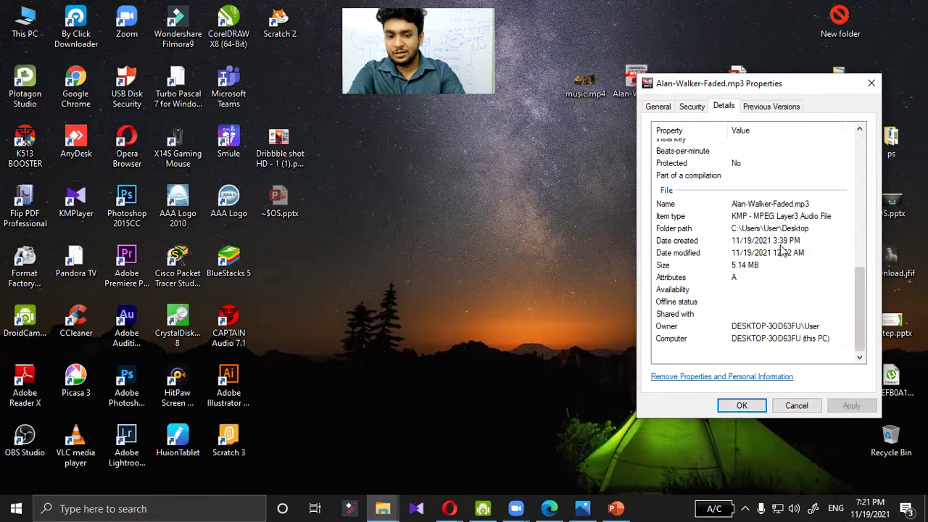
scroll(782, 250, "up", 2)
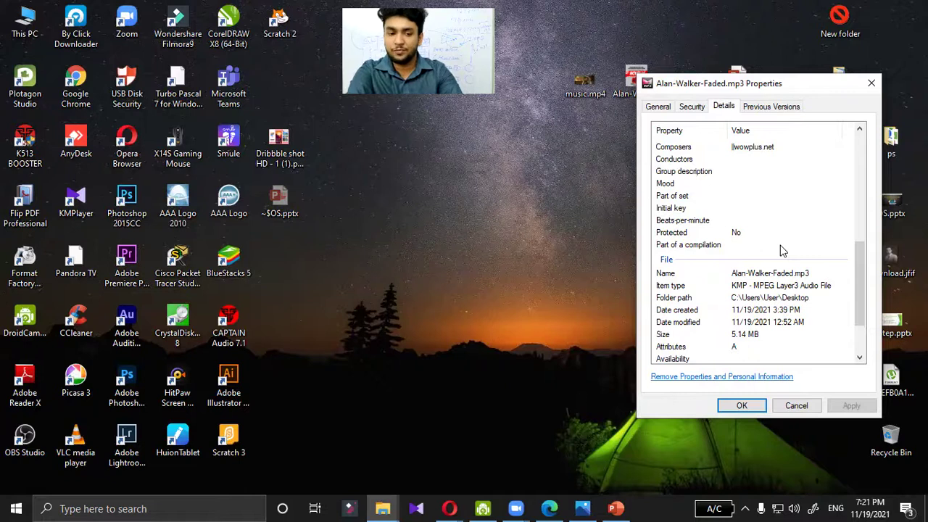
left_click(871, 83)
Open the properties of the my file folder and examine how many files and folders it contains and its previous versions
right_click(845, 91)
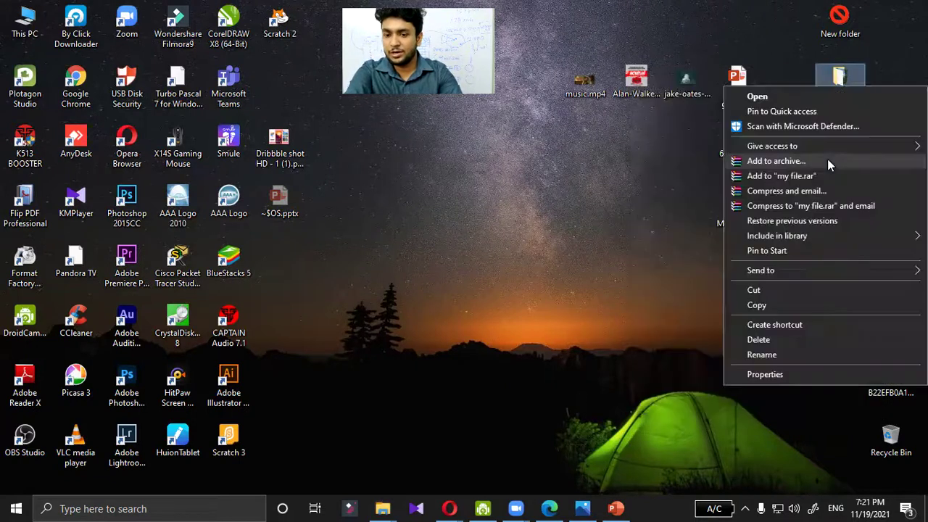
left_click(796, 376)
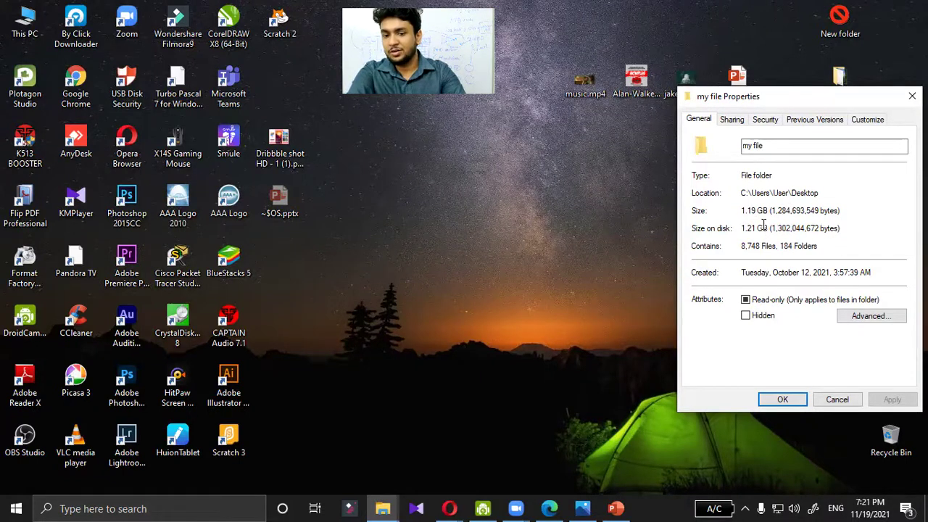
left_click_drag(742, 247, 781, 252)
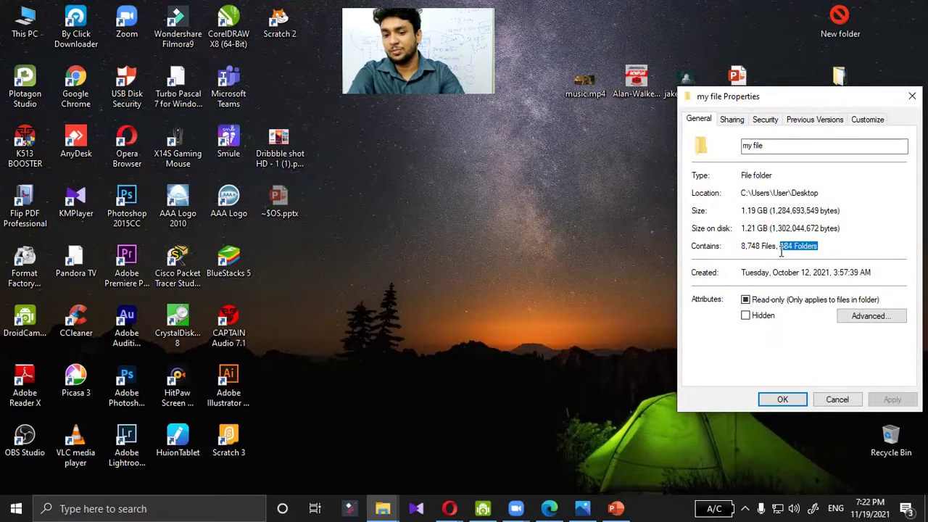
left_click(759, 128)
left_click(807, 122)
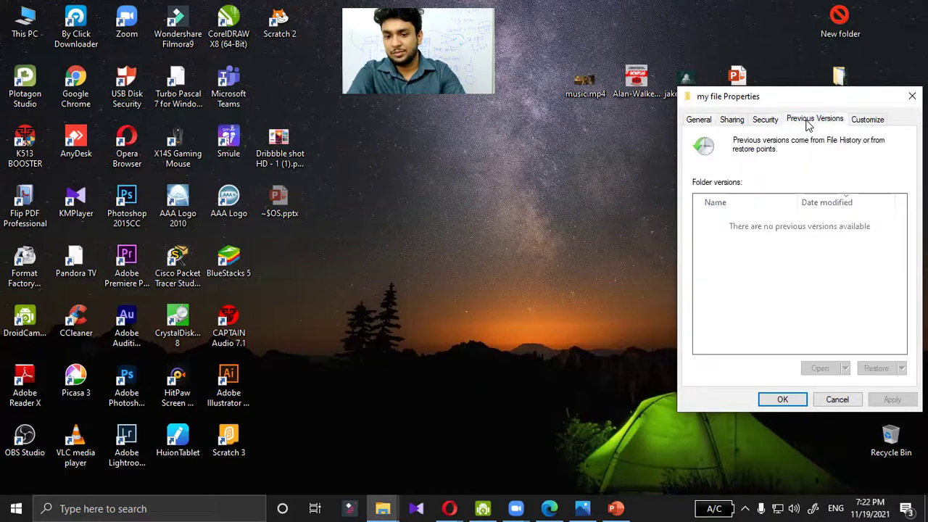
Change the icon of the my file folder to the blue question mark and apply the new folder properties
left_click(875, 120)
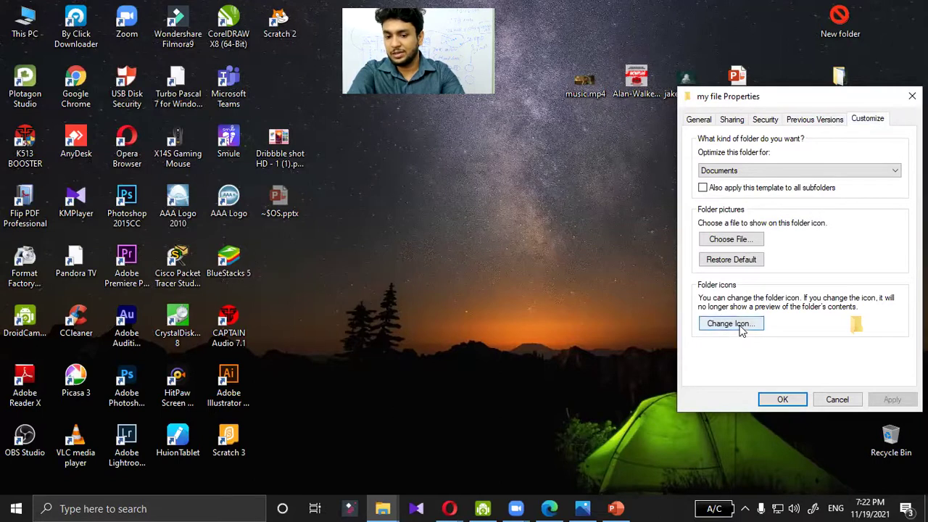
left_click(750, 326)
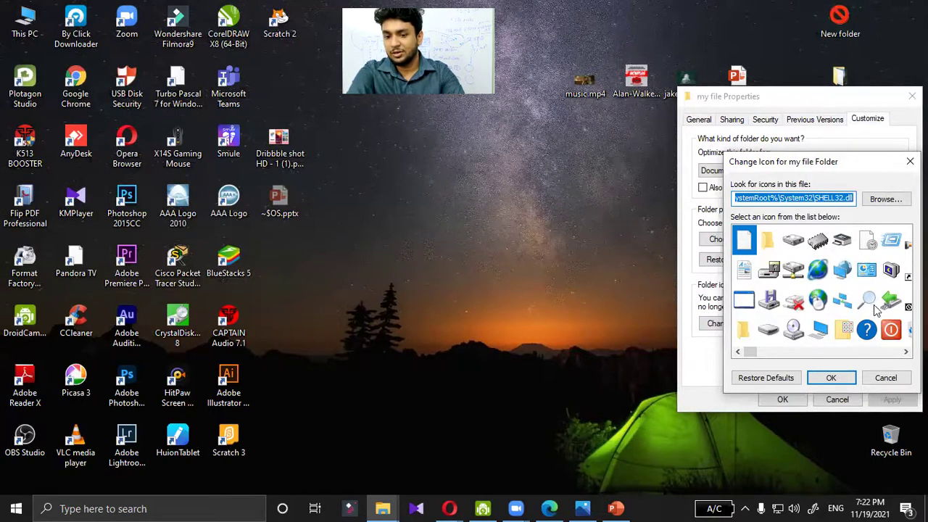
left_click(865, 330)
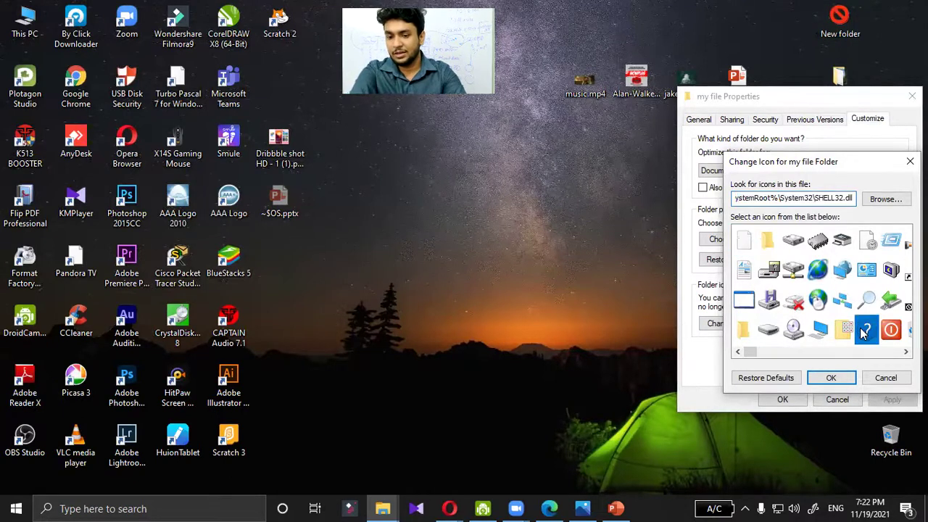
left_click(831, 378)
left_click(892, 403)
left_click(793, 400)
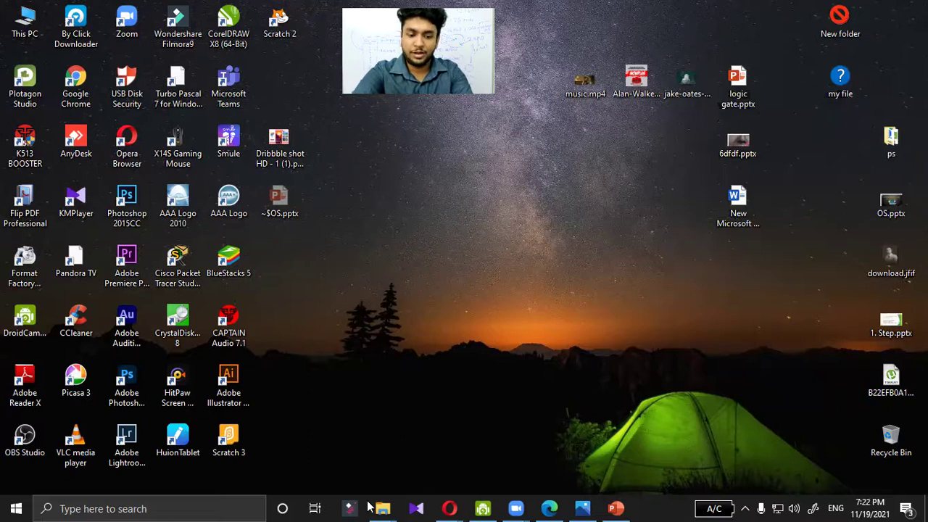
Close all open File Explorer windows, including the Downloads window
mouse_move(383, 508)
left_click(375, 407)
left_click(450, 408)
left_click(443, 408)
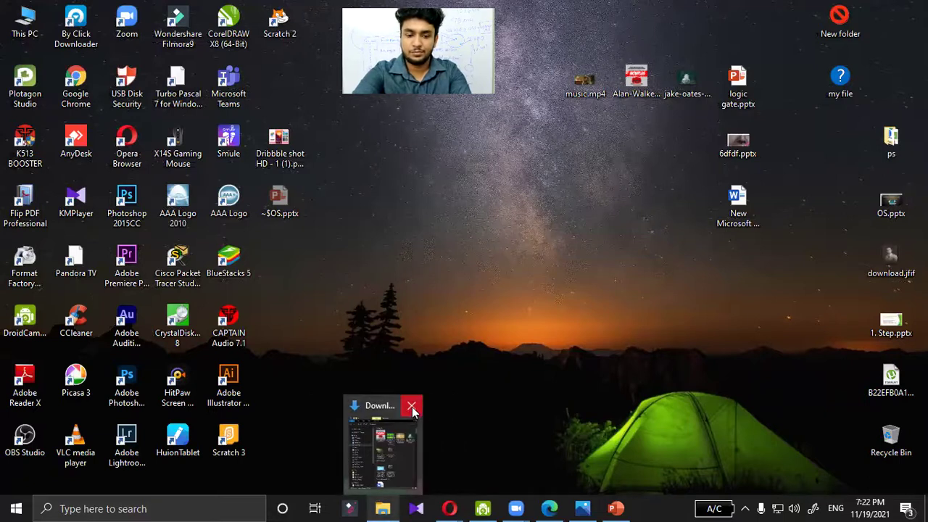
left_click(412, 409)
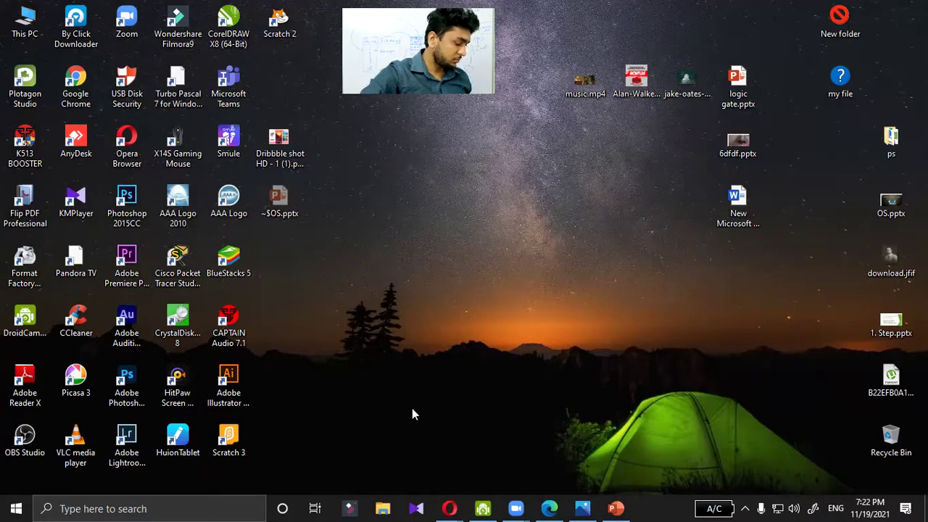
Create a new folder in the empty area of the desktop and name it ict
right_click(462, 281)
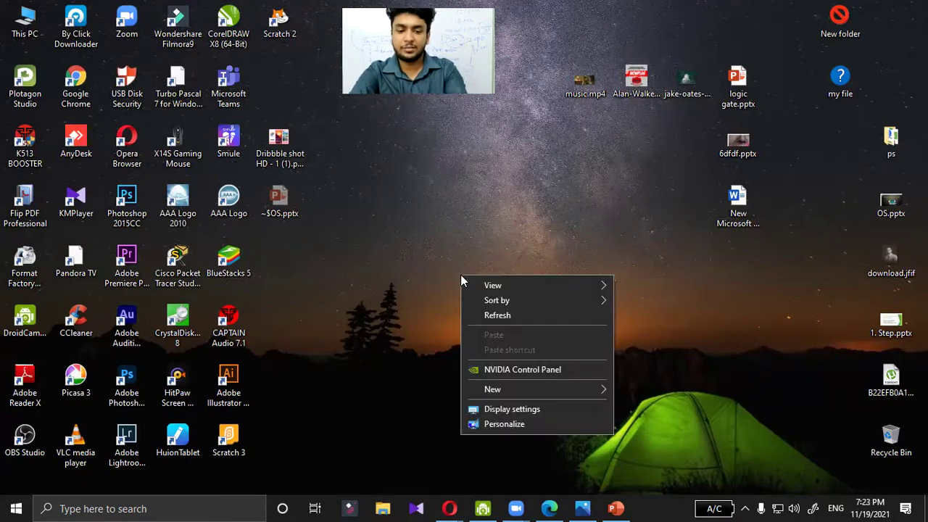
right_click(440, 210)
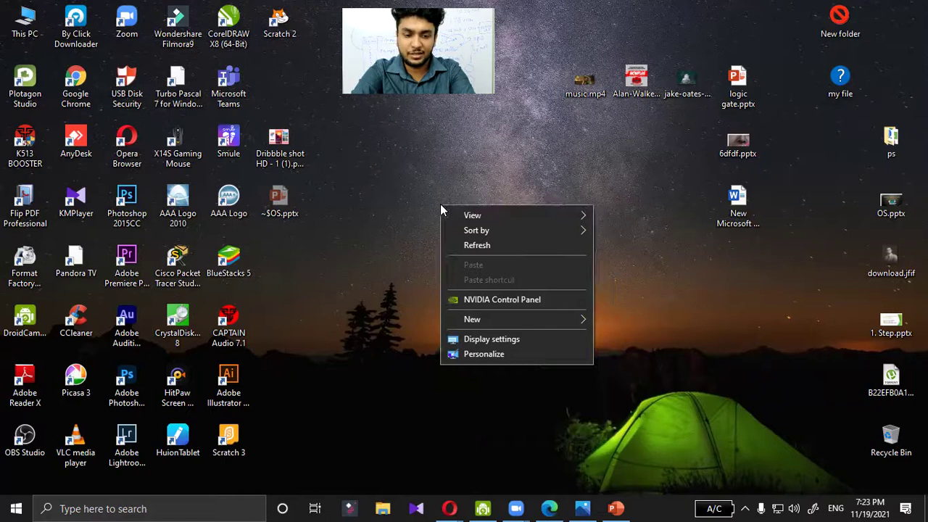
left_click(484, 319)
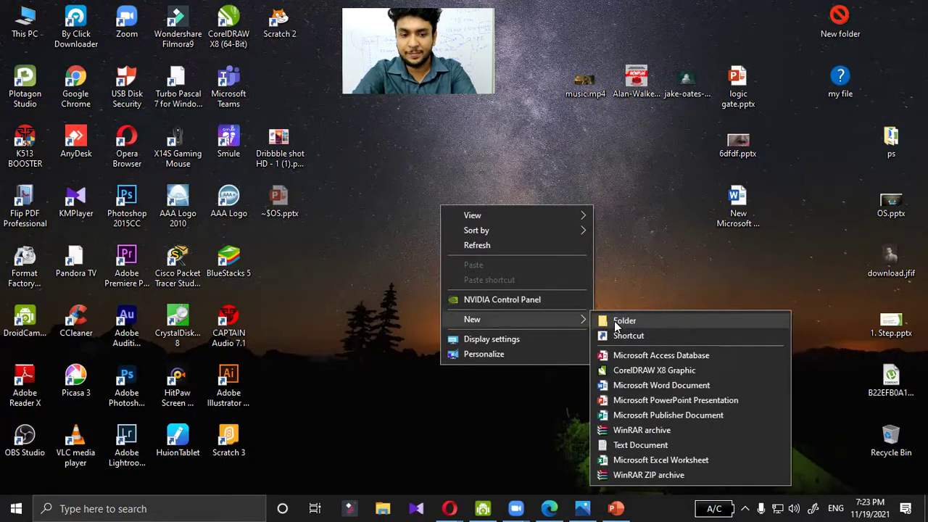
left_click(615, 326)
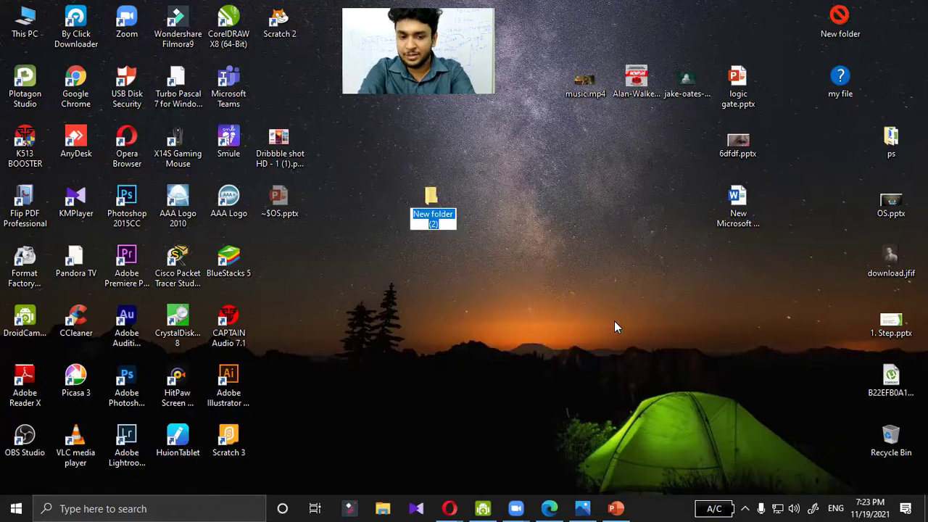
key("BackSpace")
type("ict")
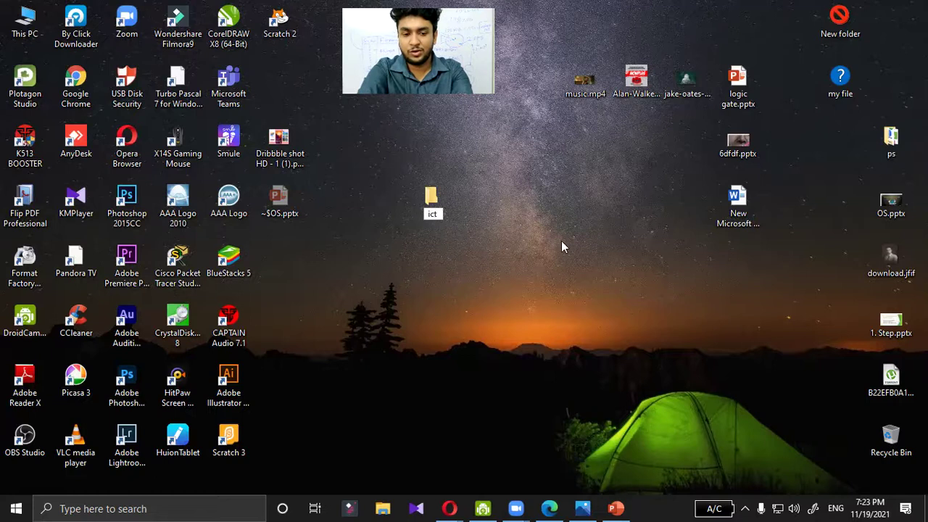
key("Return")
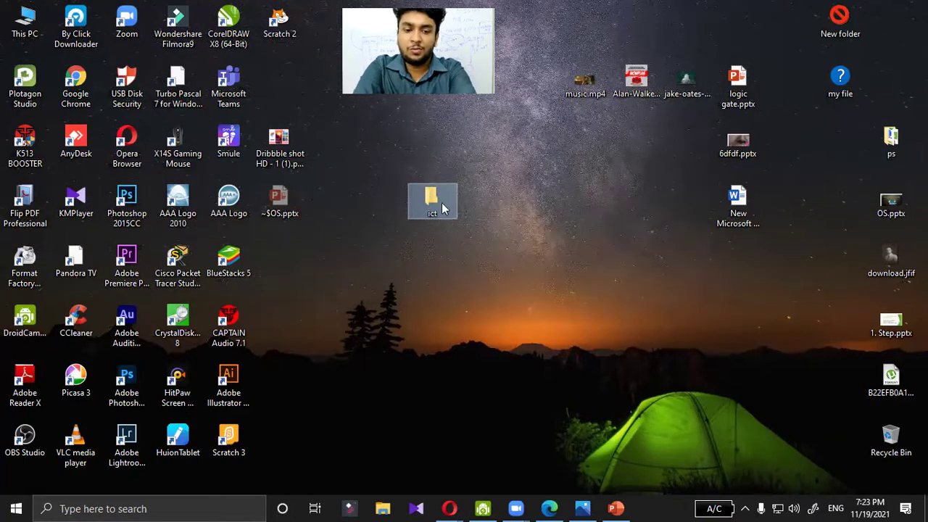
Move the ict folder one grid position to the right on the desktop and rename it as maths
left_click_drag(454, 186, 505, 185)
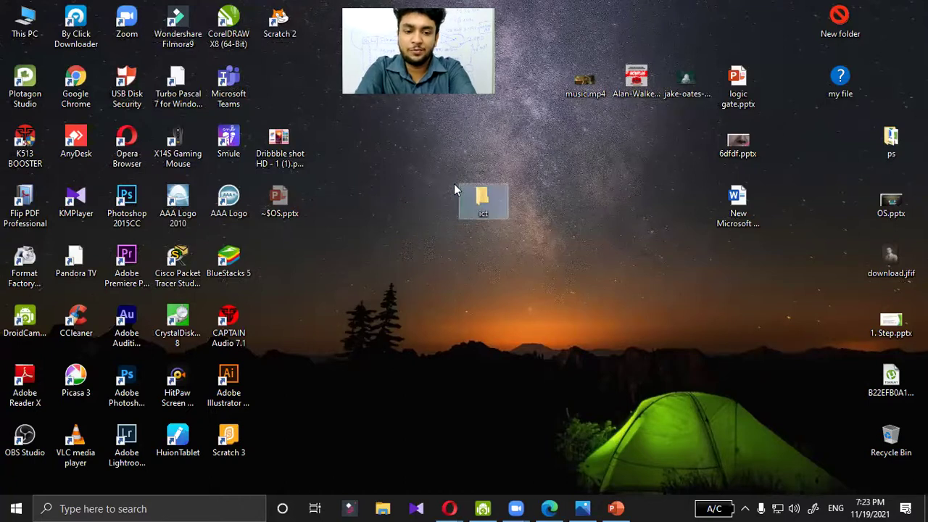
left_click(552, 181)
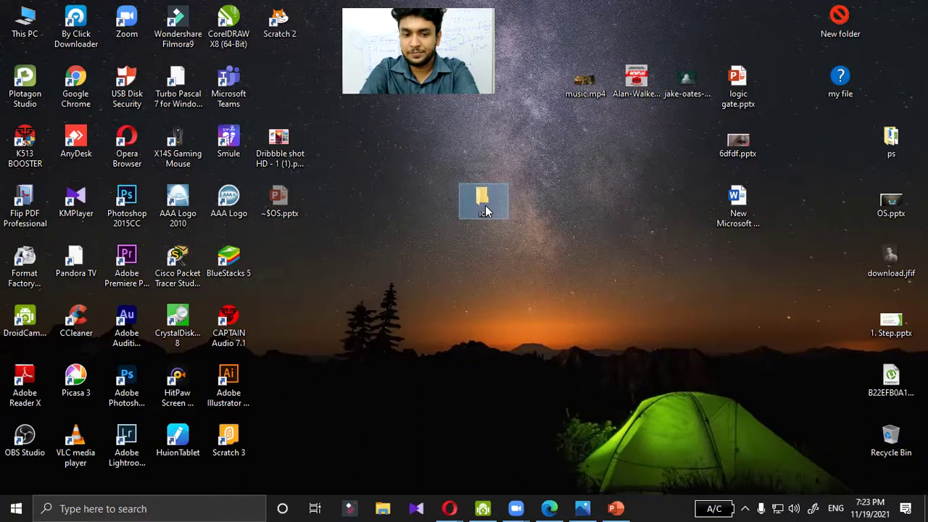
right_click(485, 211)
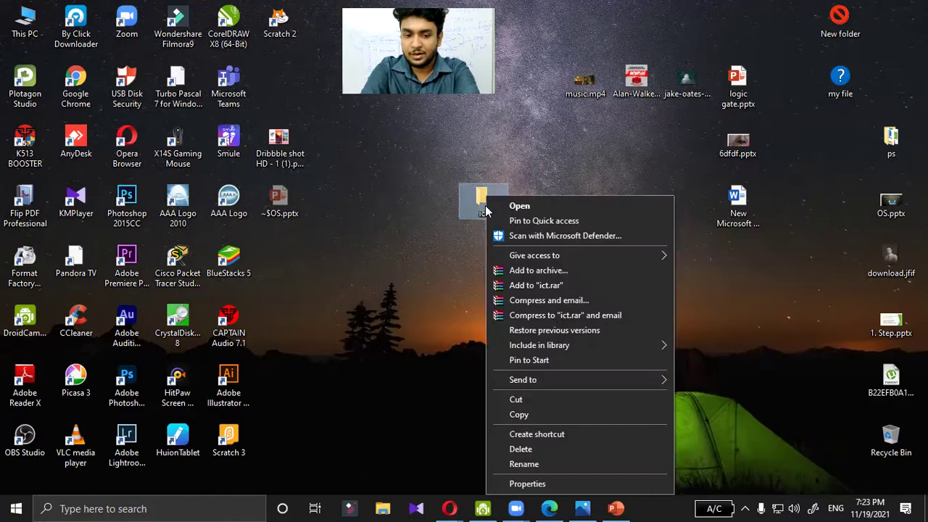
left_click(527, 464)
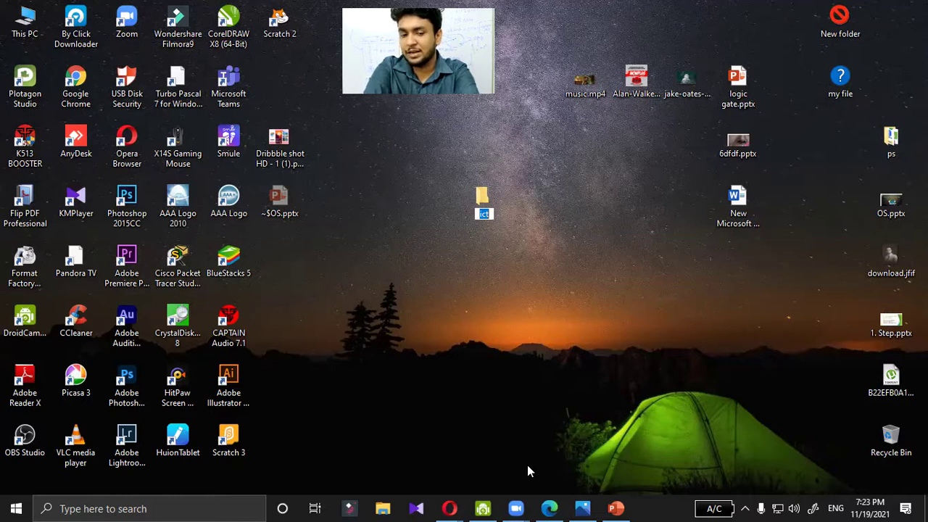
key("BackSpace")
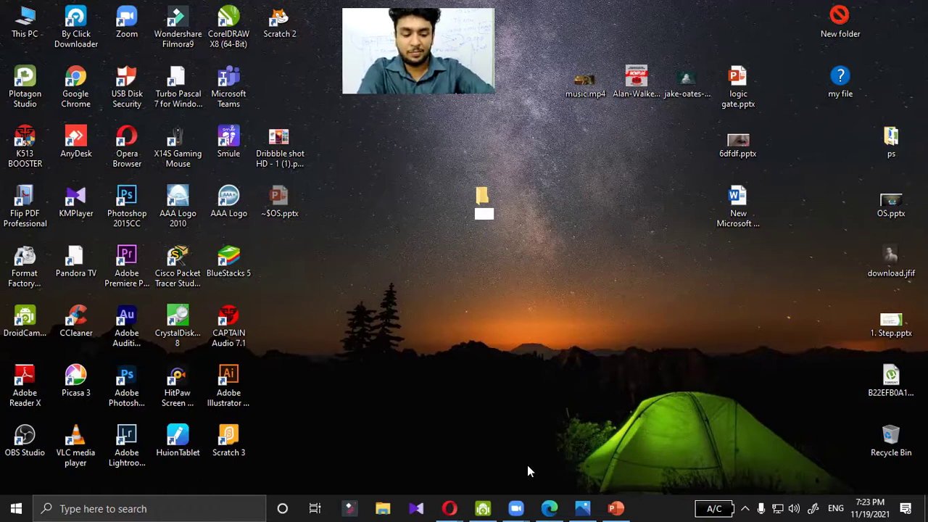
type("maths")
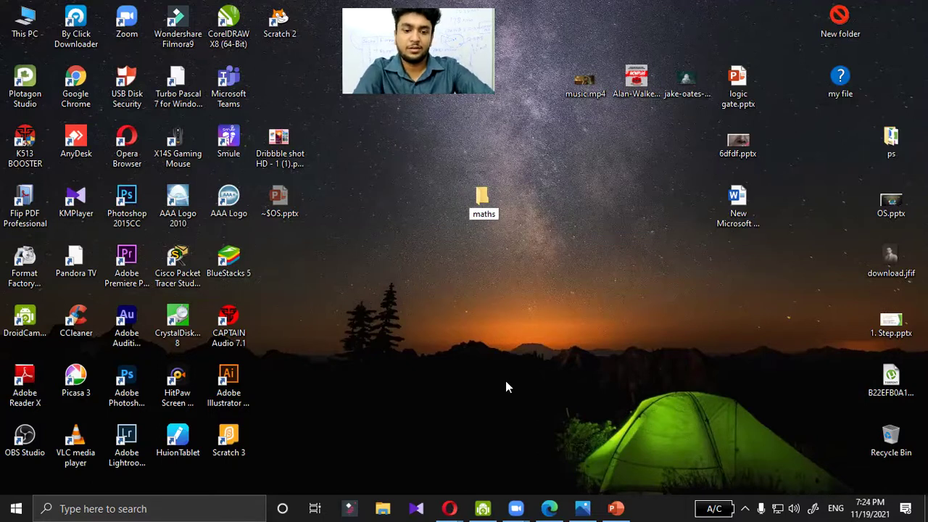
key("Return")
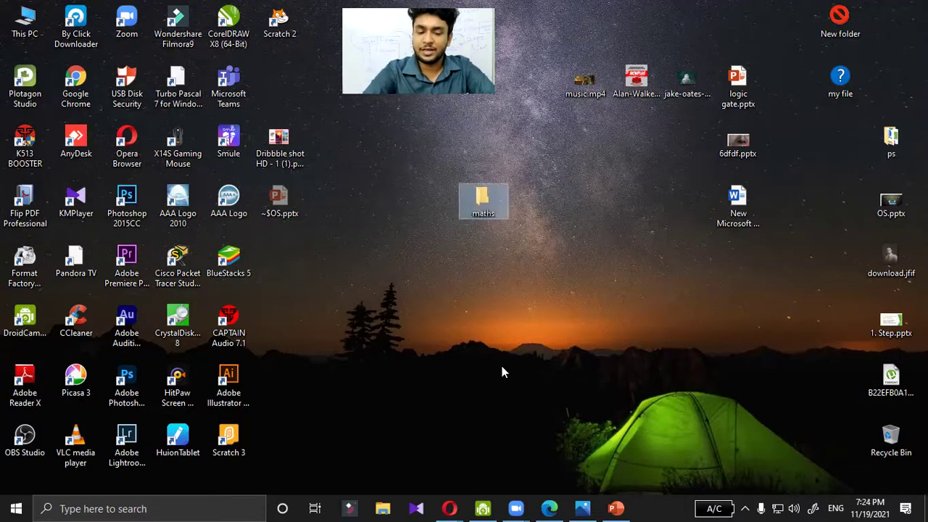
Delete the maths folder from the desktop
right_click(485, 210)
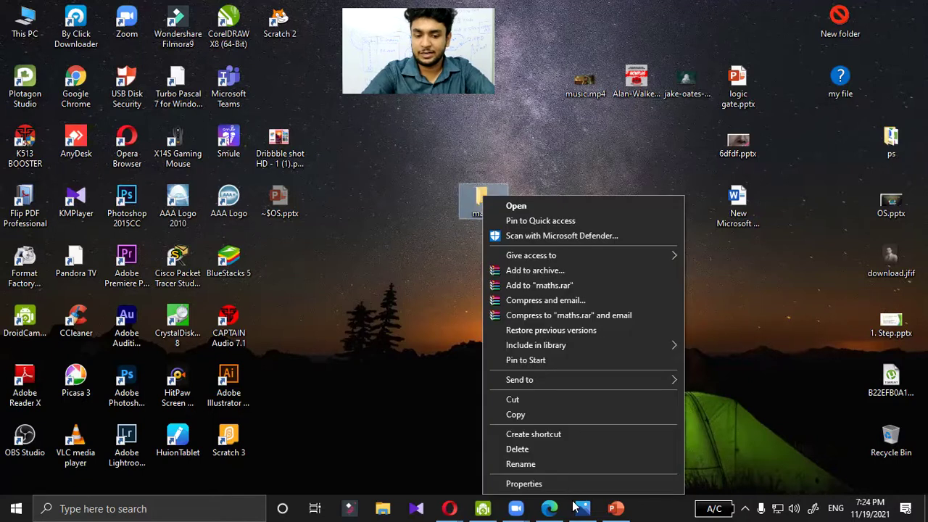
left_click(551, 448)
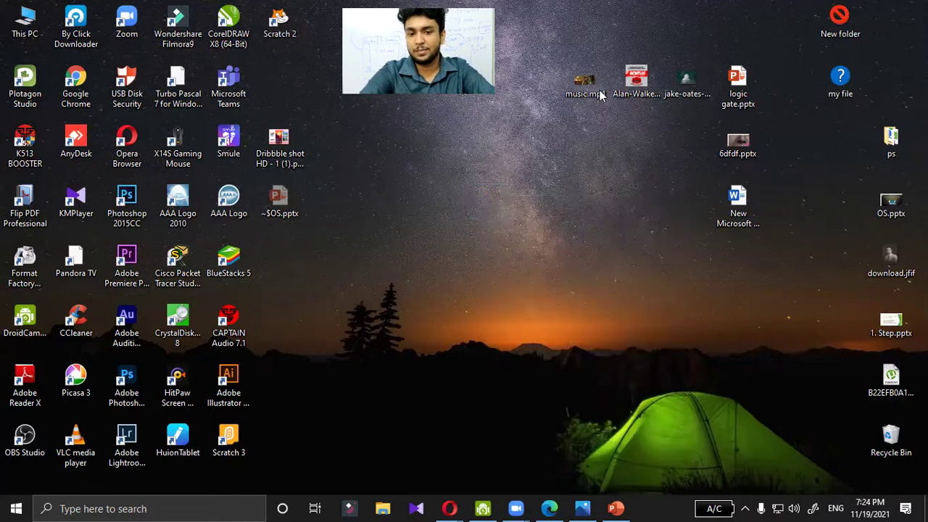
left_click(605, 81)
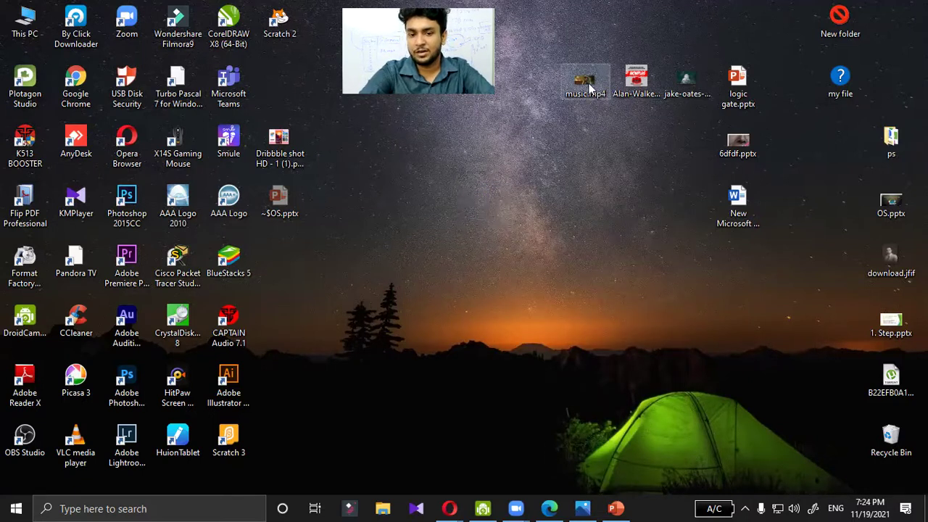
right_click(589, 84)
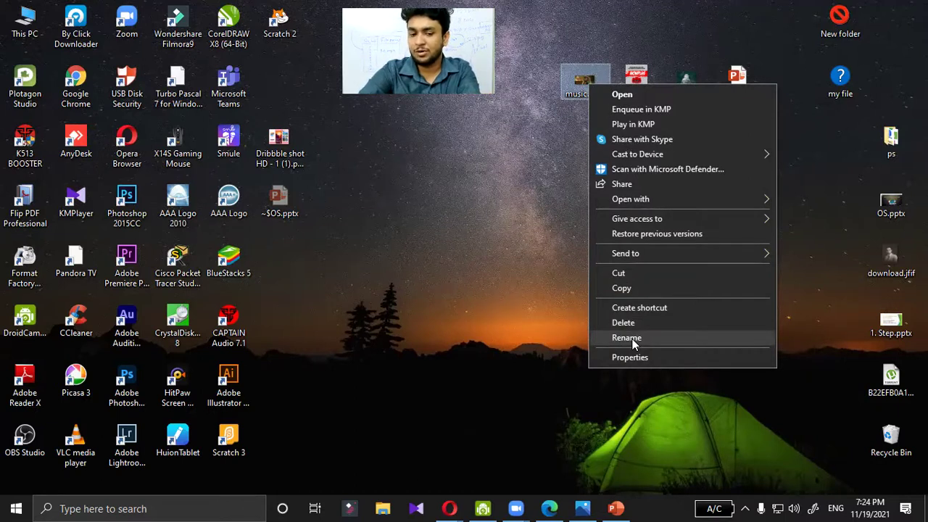
left_click(556, 314)
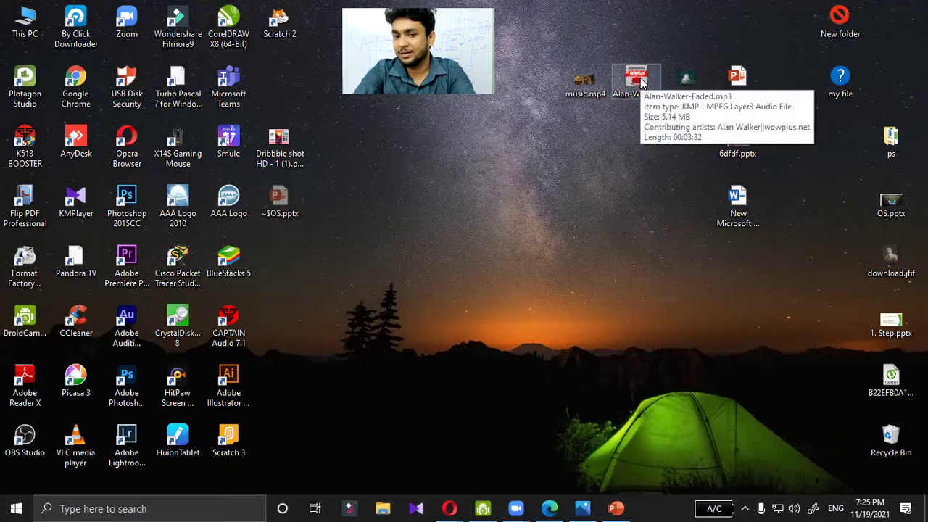
double_click(572, 86)
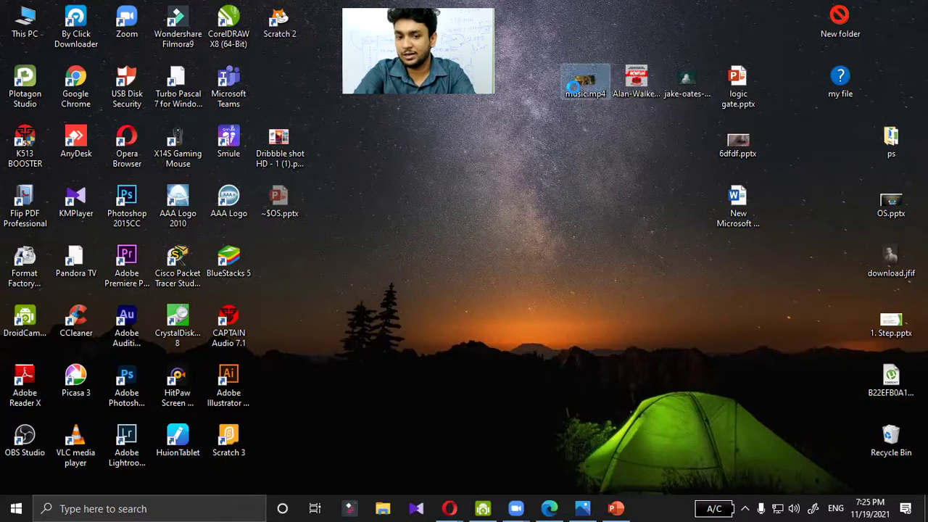
key("shift+F10")
left_click(479, 197)
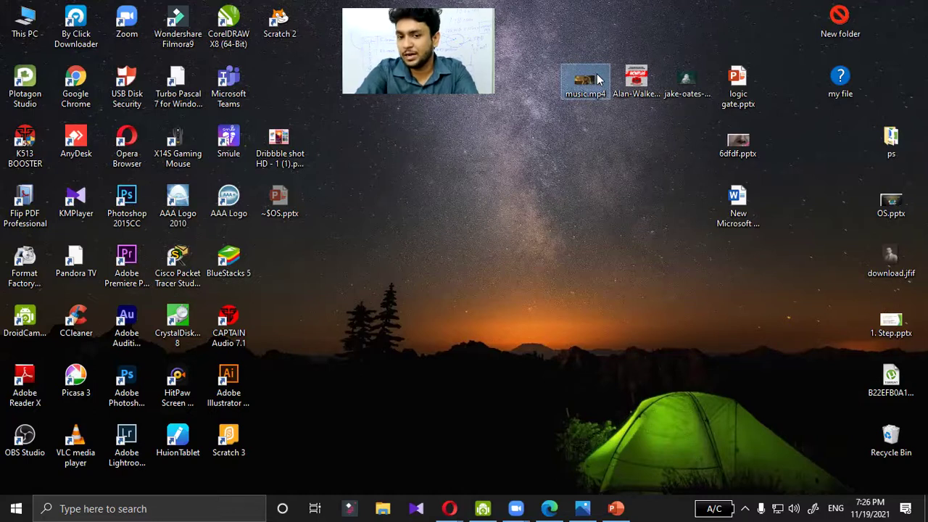
double_click(573, 86)
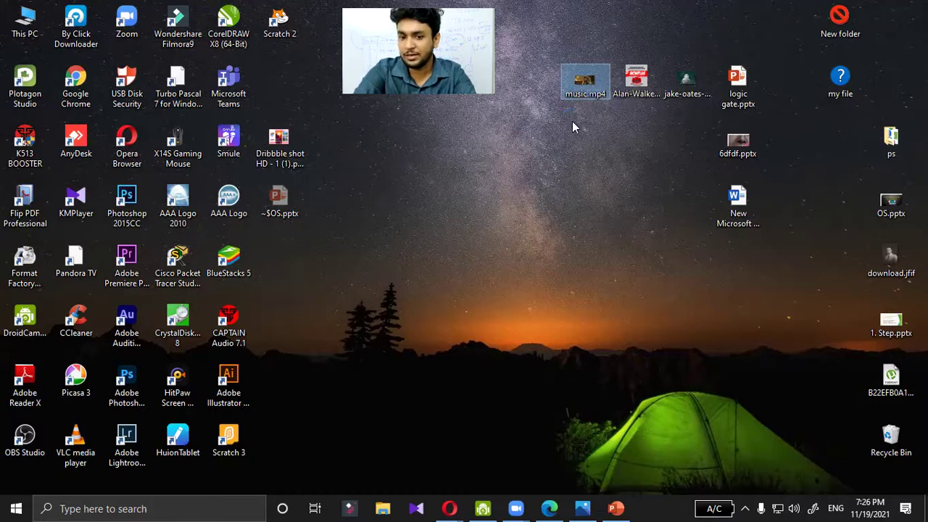
Copy music.mp4, paste the duplicate in the empty desktop space below the original, and delete the duplicate file
right_click(573, 85)
left_click(608, 288)
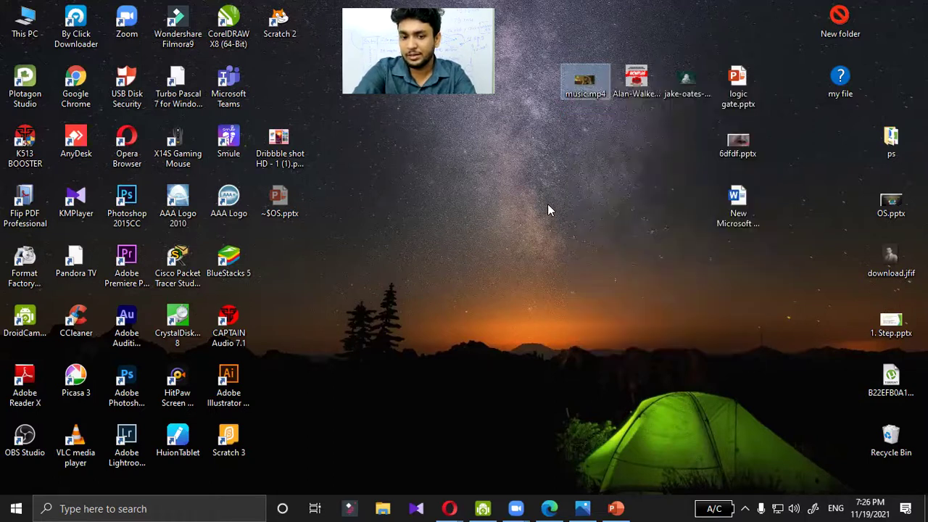
right_click(580, 87)
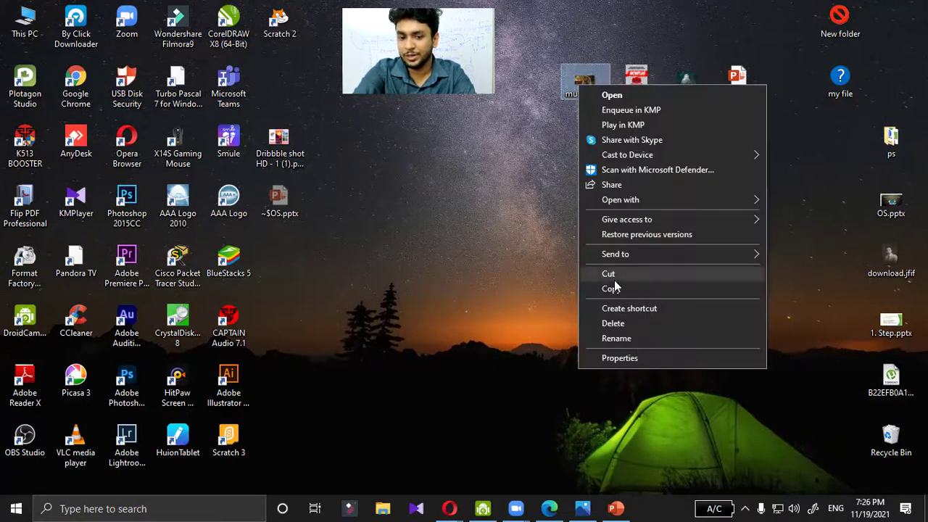
left_click(613, 288)
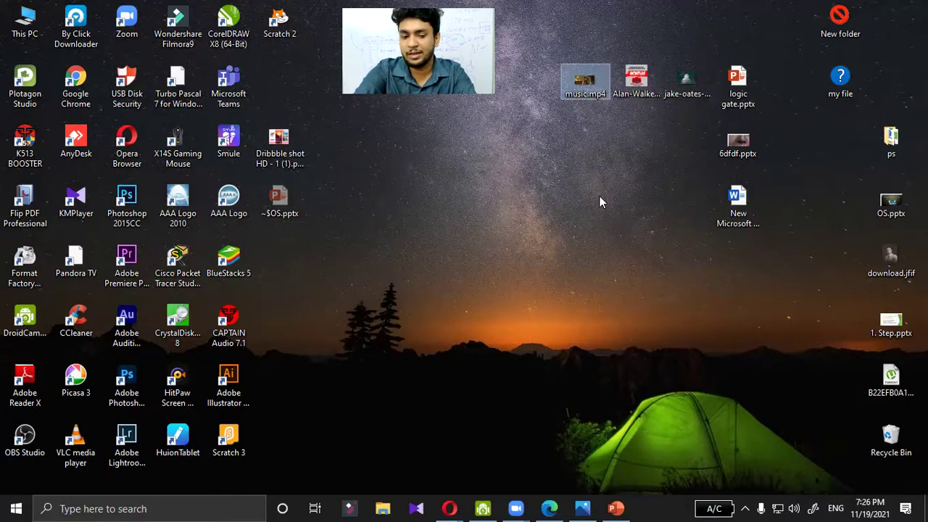
right_click(564, 143)
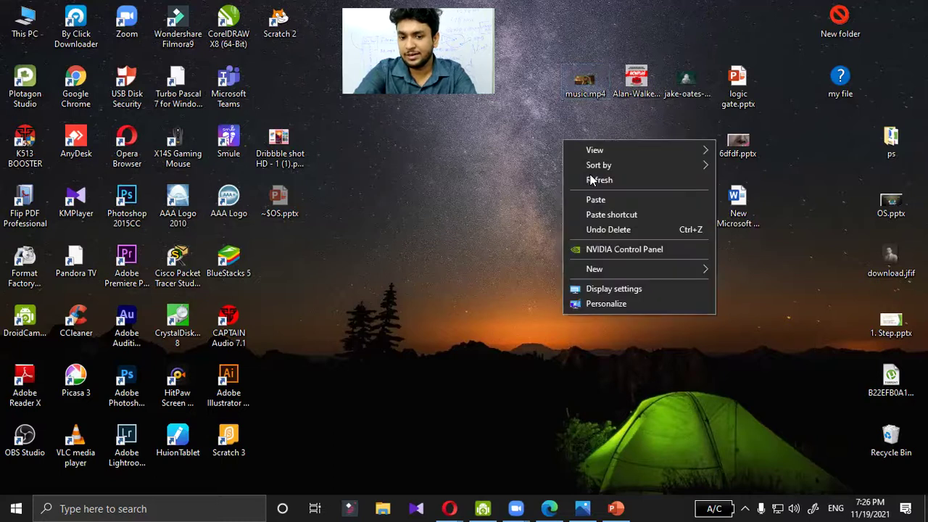
left_click(594, 201)
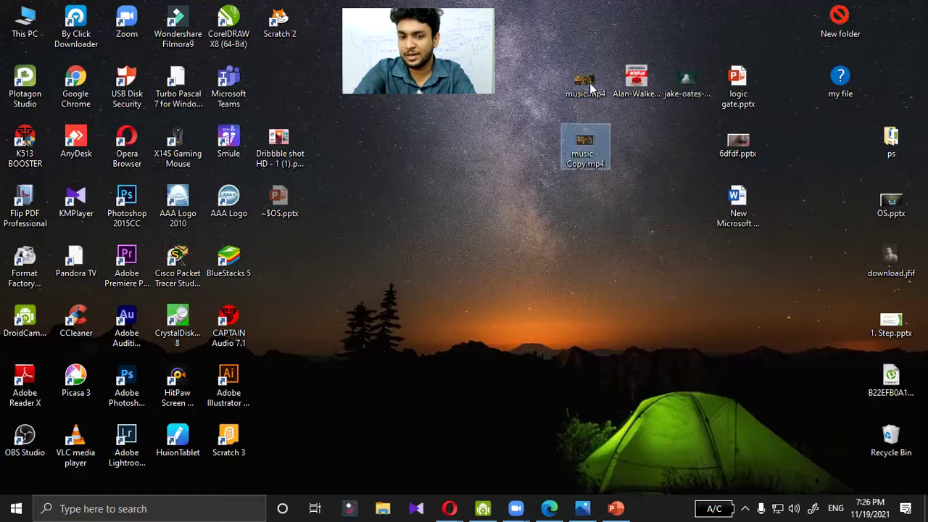
right_click(590, 160)
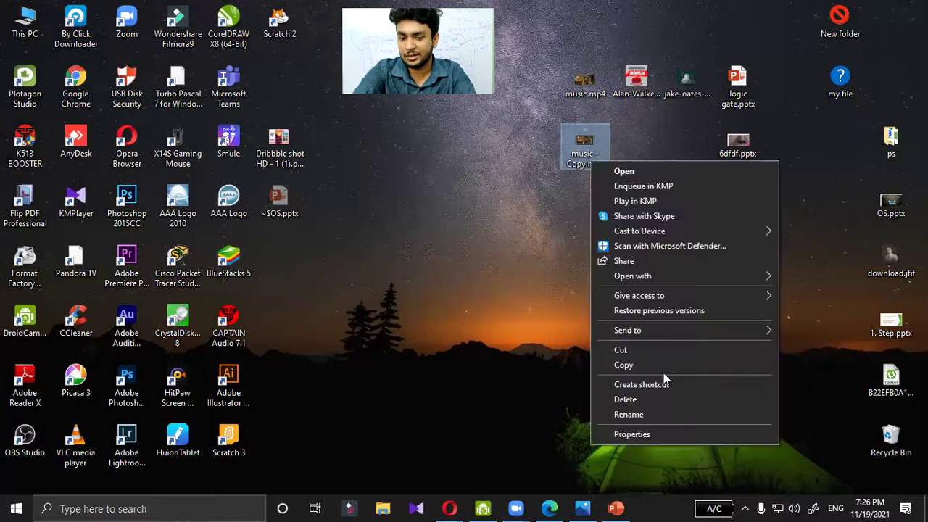
left_click(643, 400)
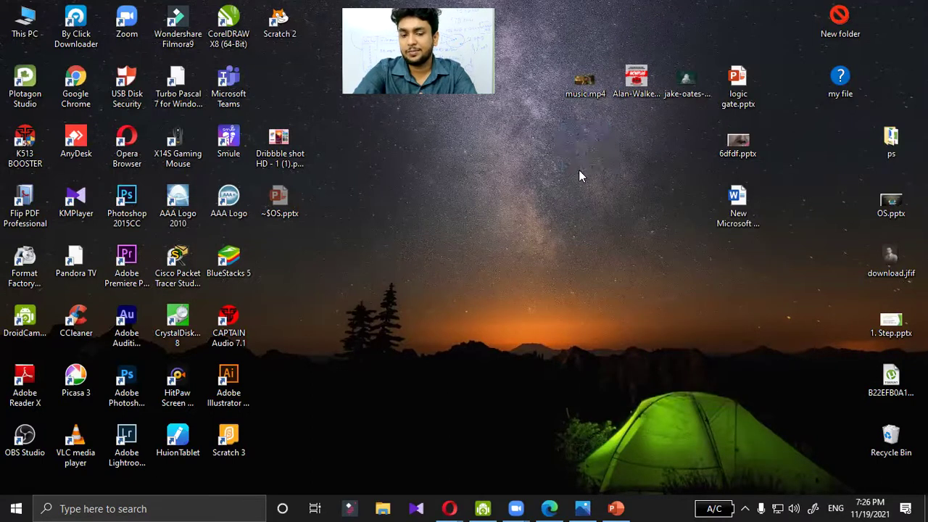
Cut music.mp4 and paste it into the empty desktop space directly below its original position
right_click(573, 92)
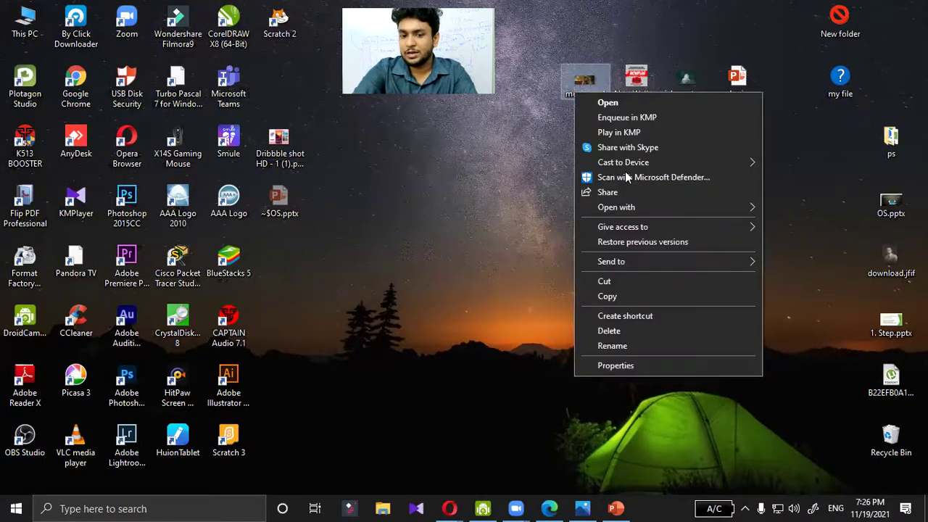
left_click(610, 284)
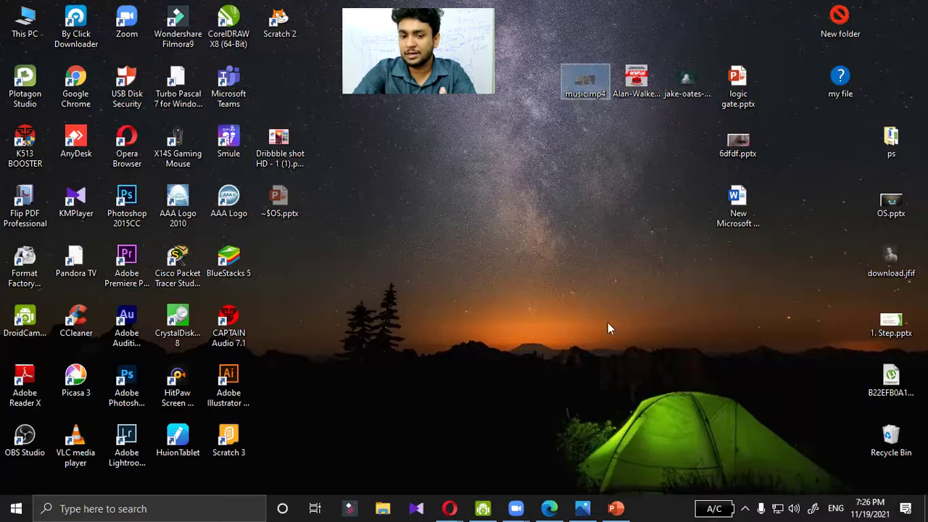
left_click(612, 294)
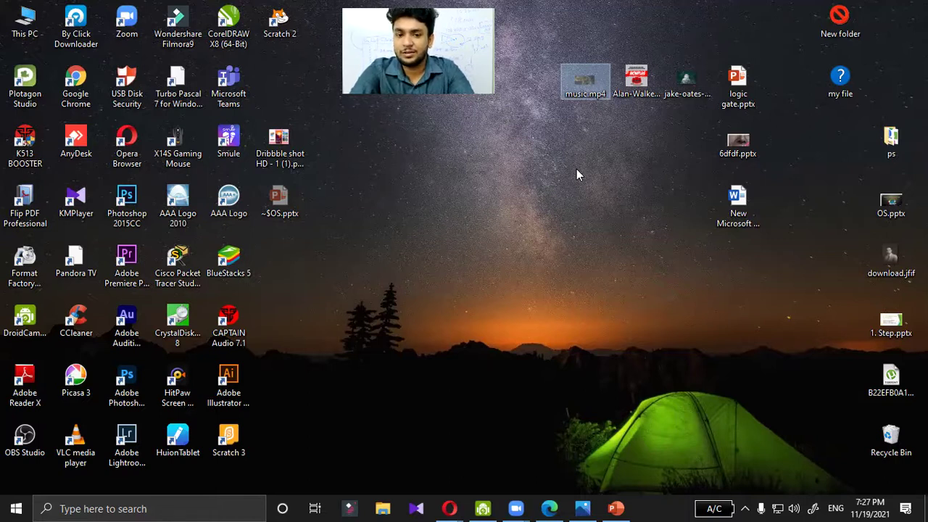
right_click(615, 228)
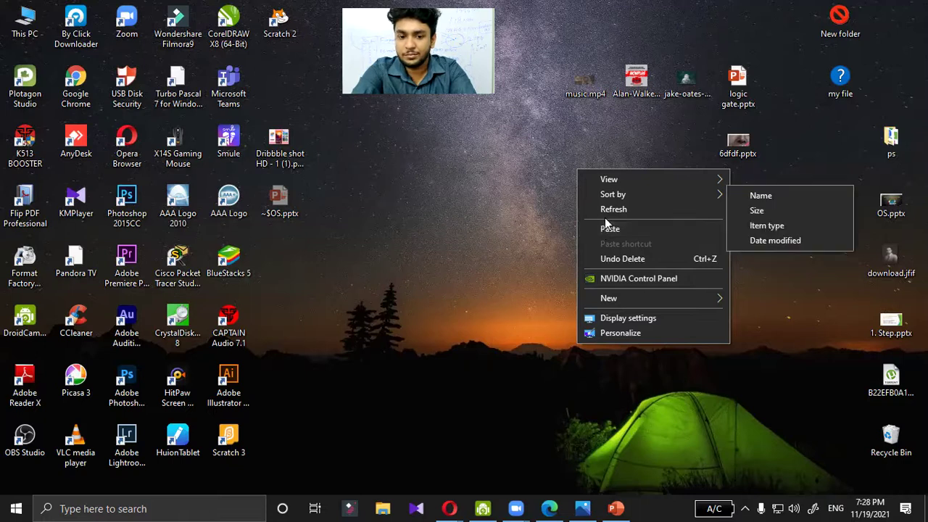
mouse_move(713, 179)
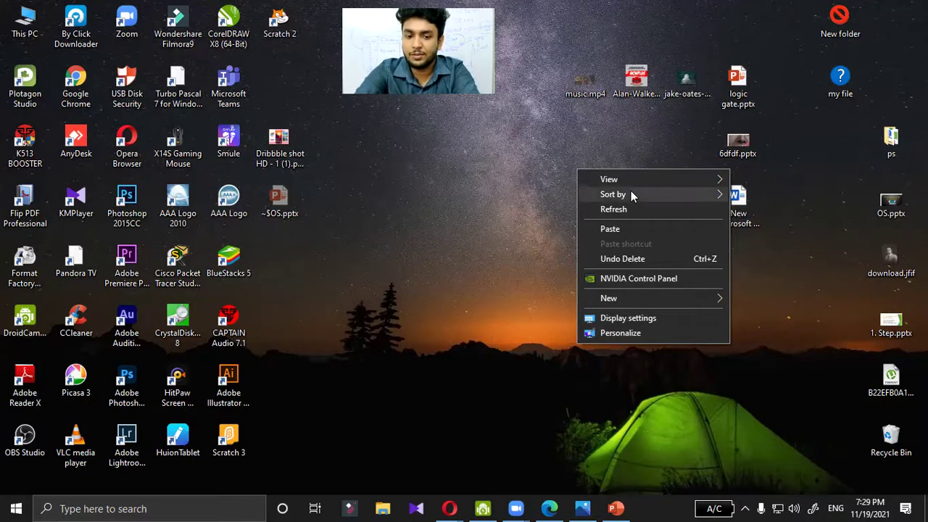
left_click(479, 232)
double_click(583, 72)
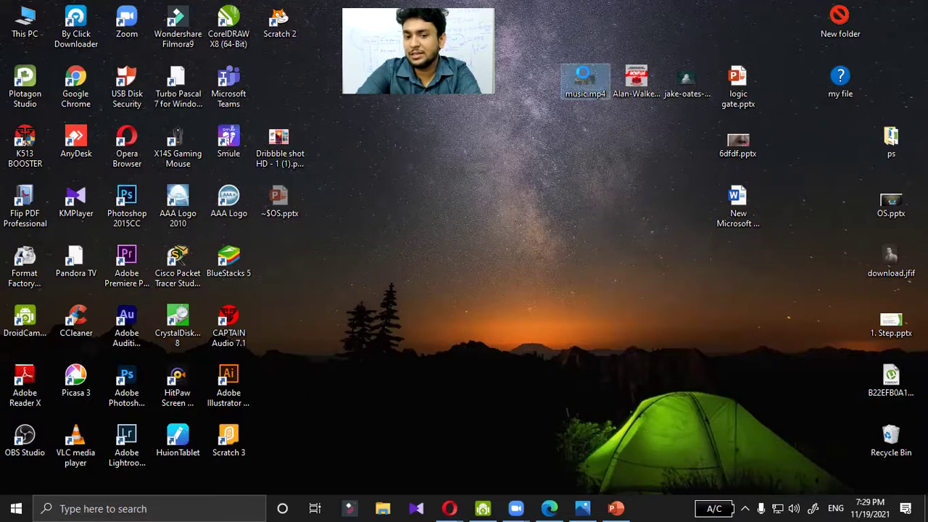
right_click(583, 72)
left_click(616, 261)
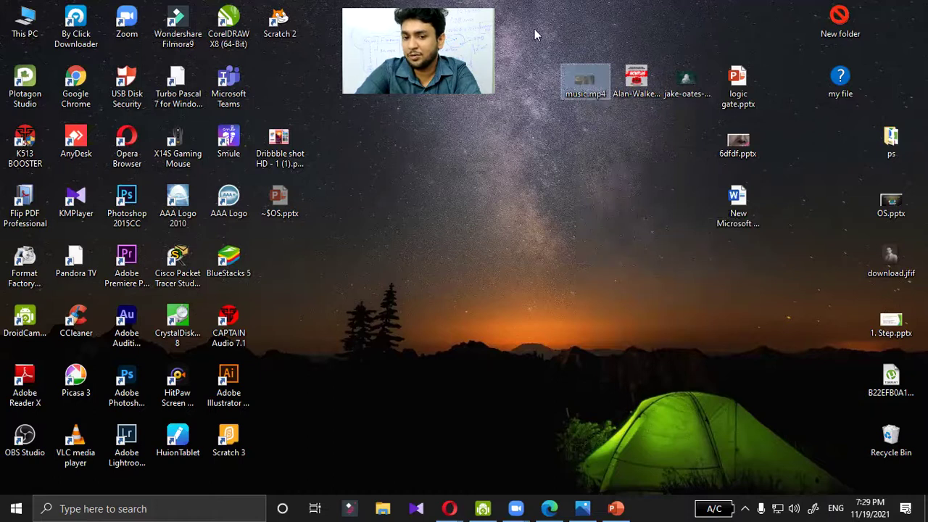
right_click(591, 168)
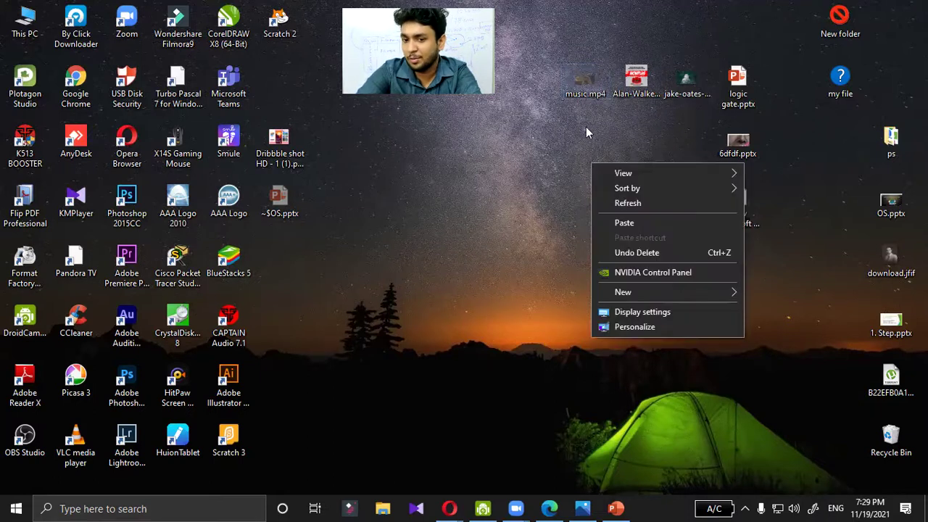
left_click(623, 225)
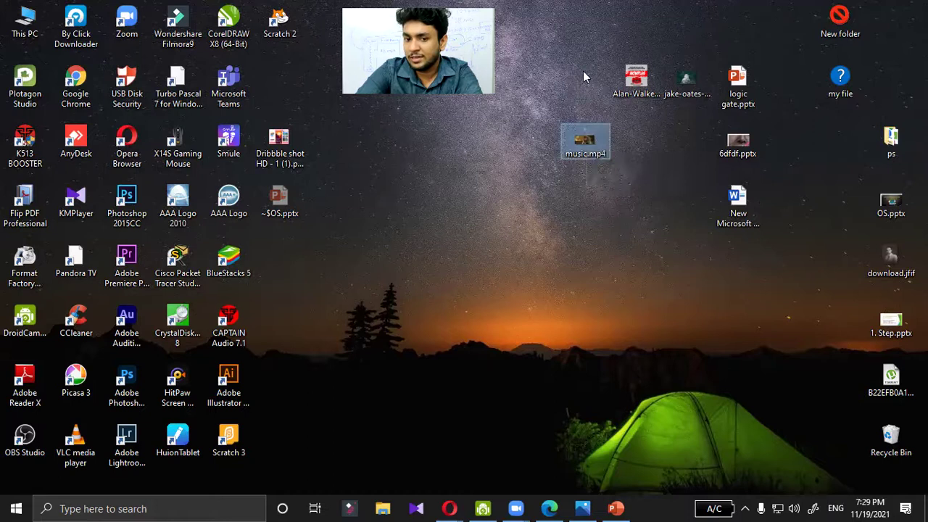
Cut and paste music.mp4 beside the pine trees in the wallpaper, and move it back to the spot below and beside Alan-Walker-Faded.mp3
right_click(591, 145)
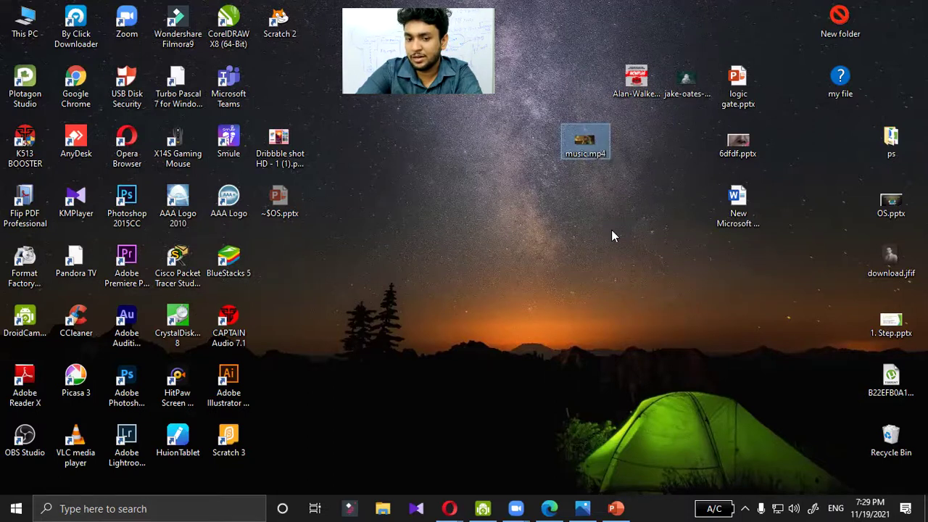
left_click(621, 337)
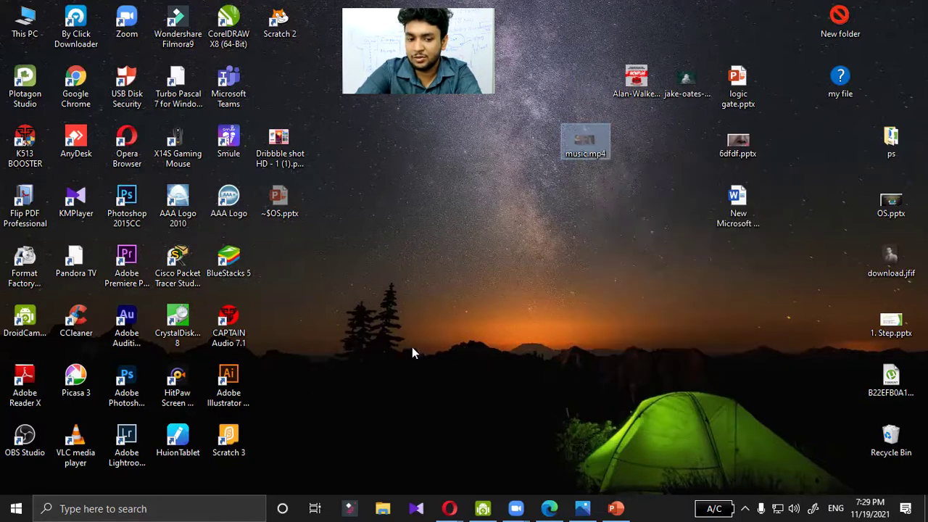
right_click(412, 347)
left_click(439, 235)
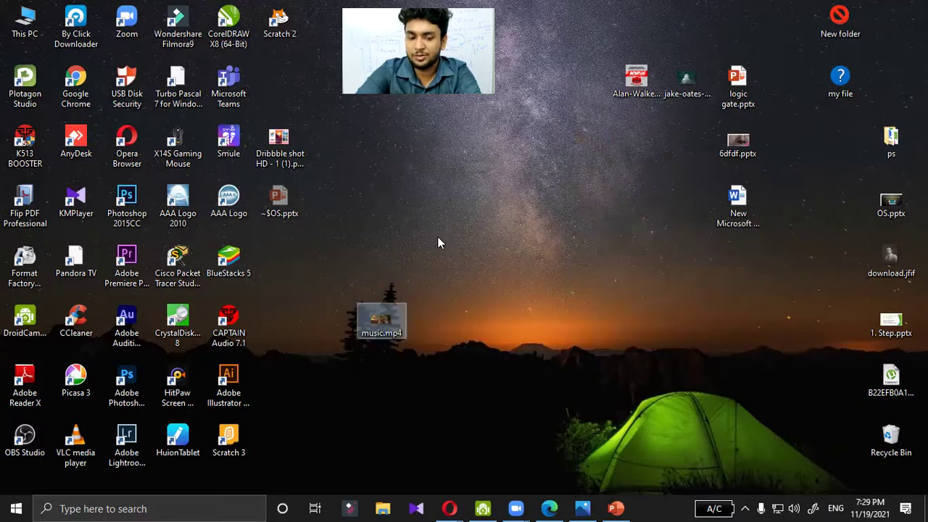
left_click_drag(393, 319, 620, 156)
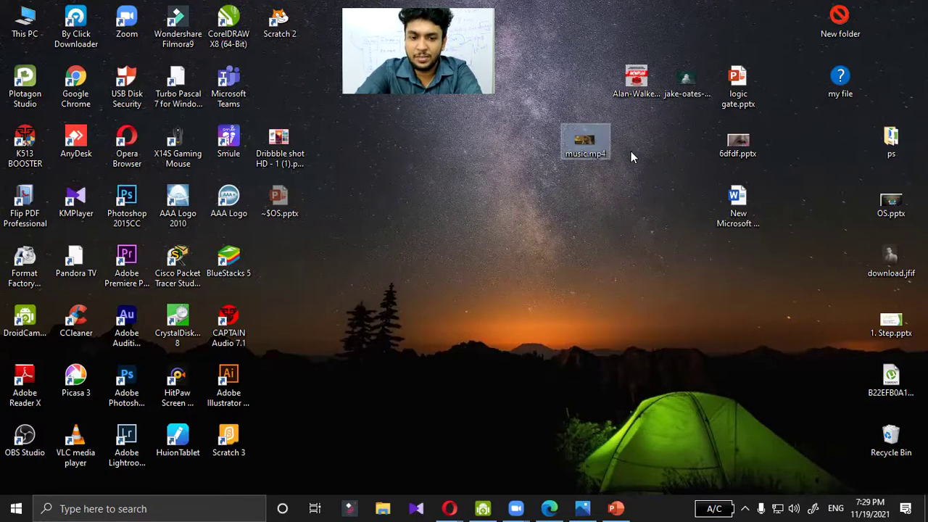
left_click(580, 203)
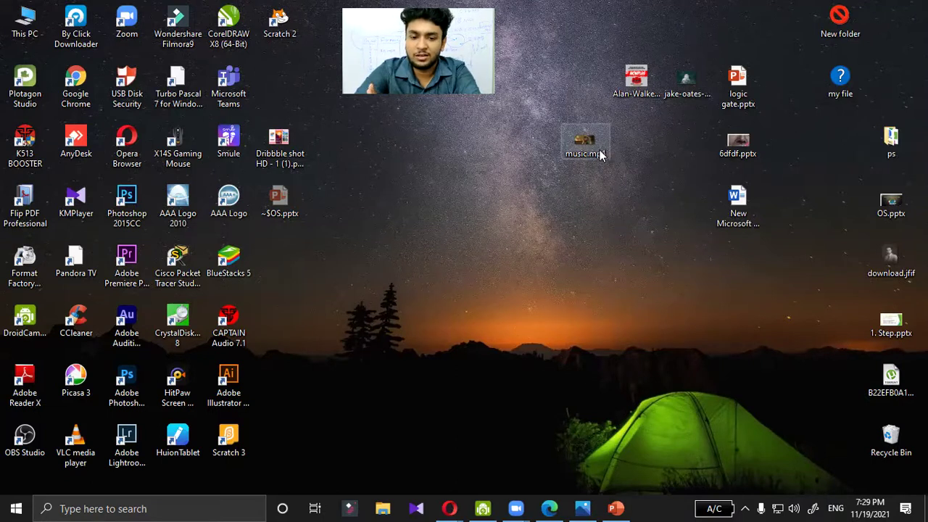
Rename music.mp4 as music.hkhkh, replacing only the file extension, and accept the extension change
mouse_move(598, 152)
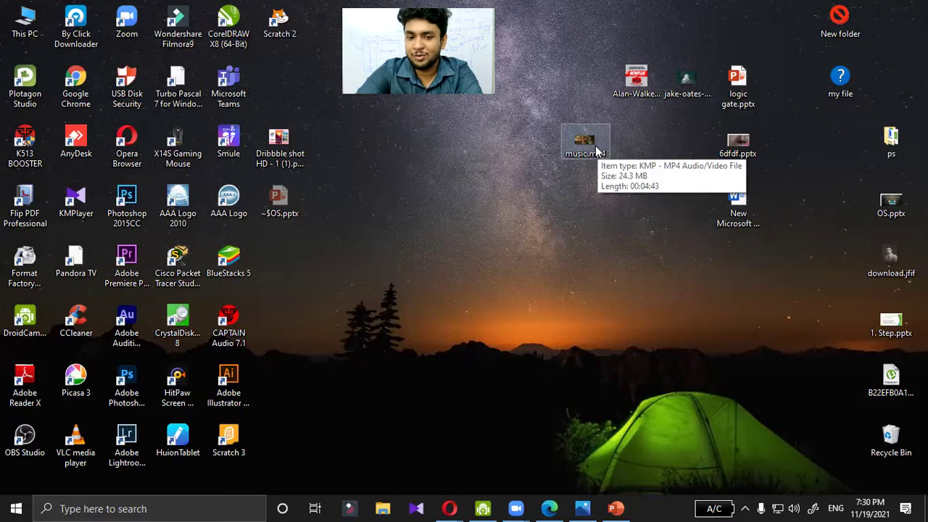
right_click(596, 151)
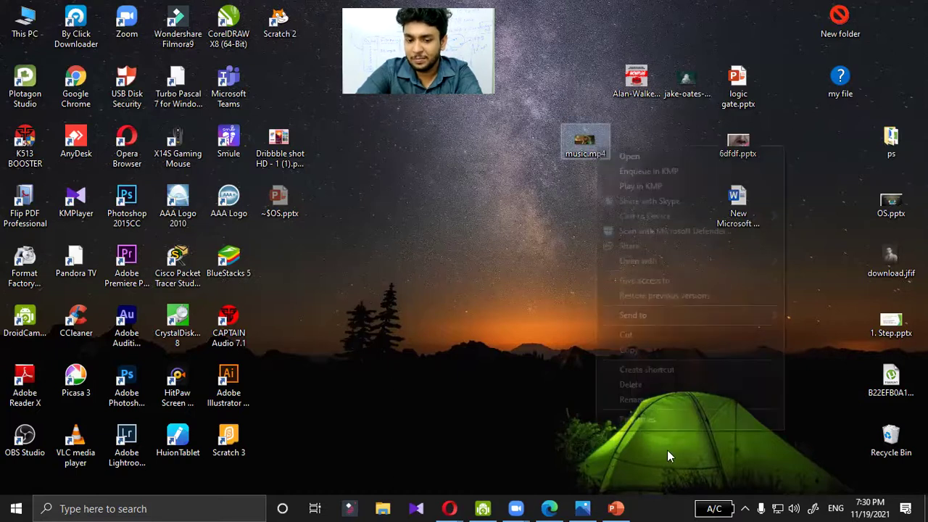
left_click(643, 407)
left_click(604, 156)
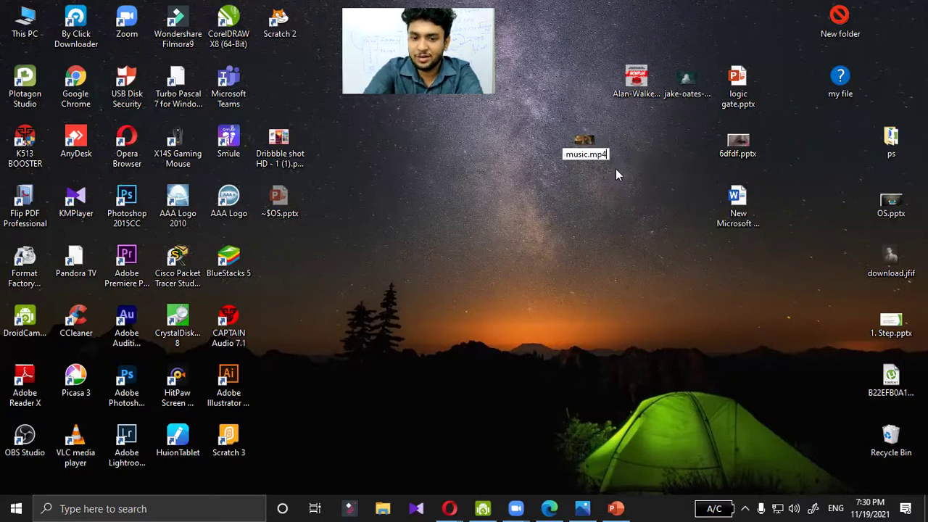
key("BackSpace")
key("BackSpace")
key("BackSpace")
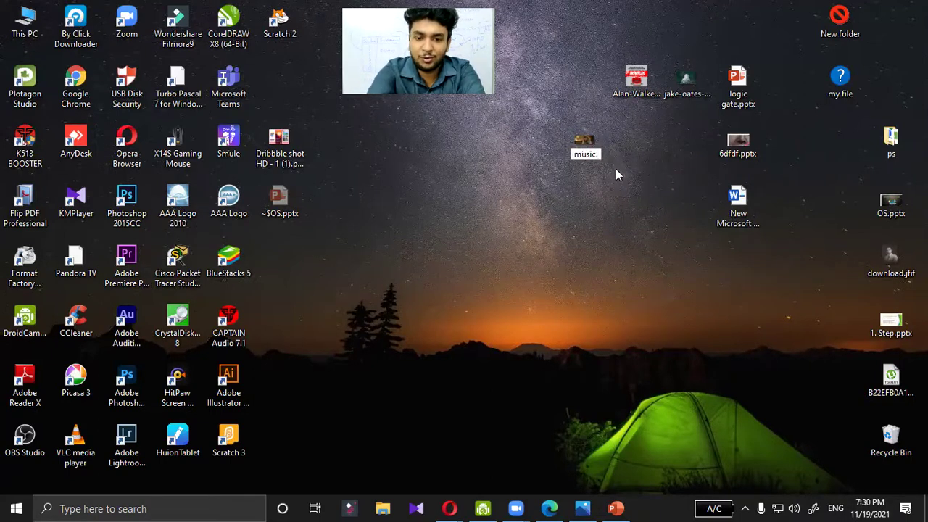
type("hkhkh")
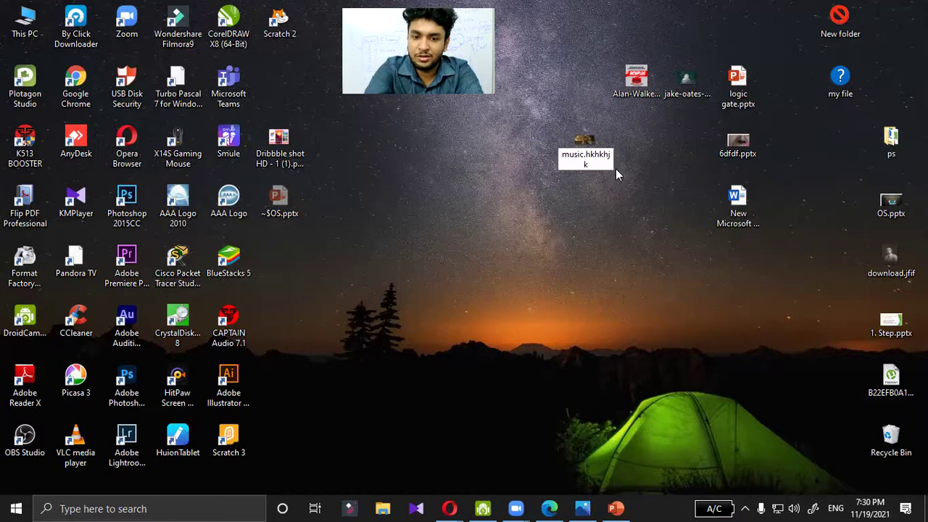
left_click(551, 212)
left_click(533, 264)
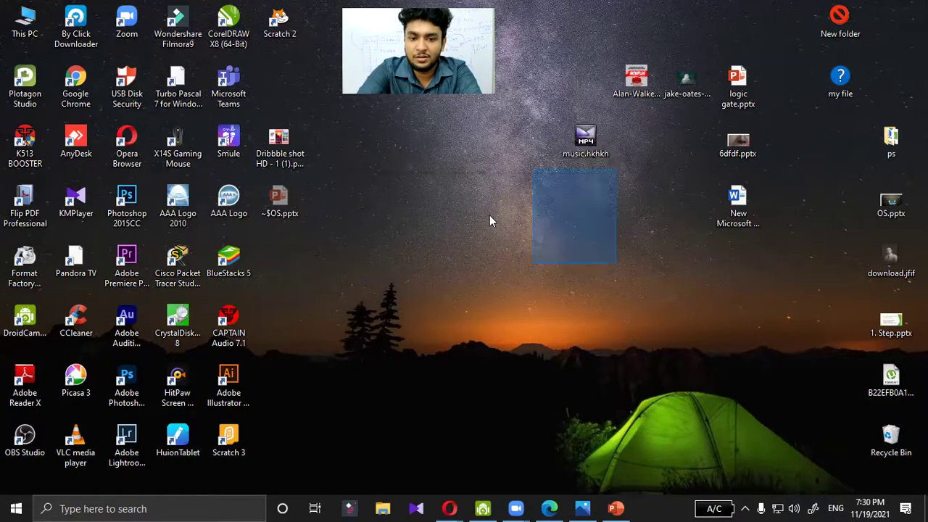
Try to open music.hkhkh, look through the full list of apps offered for .hkhkh files, and dismiss the app chooser
double_click(585, 156)
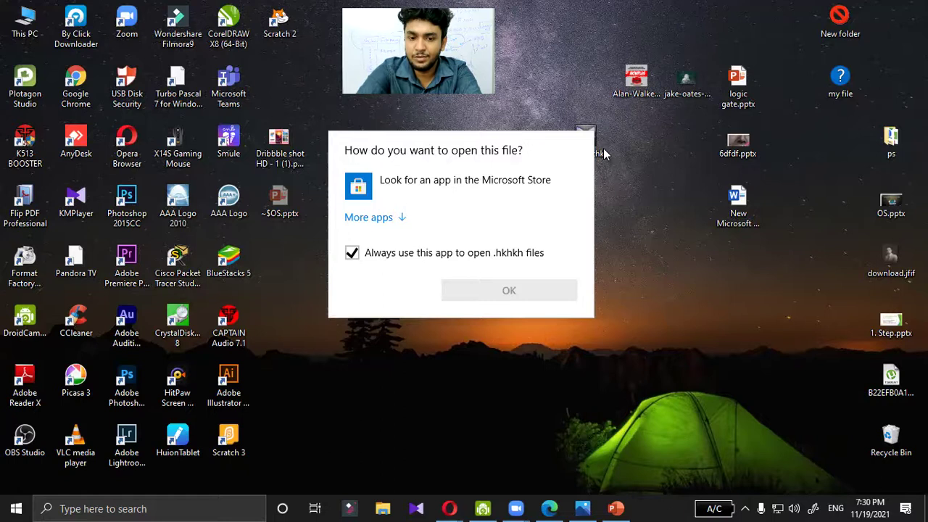
left_click(582, 114)
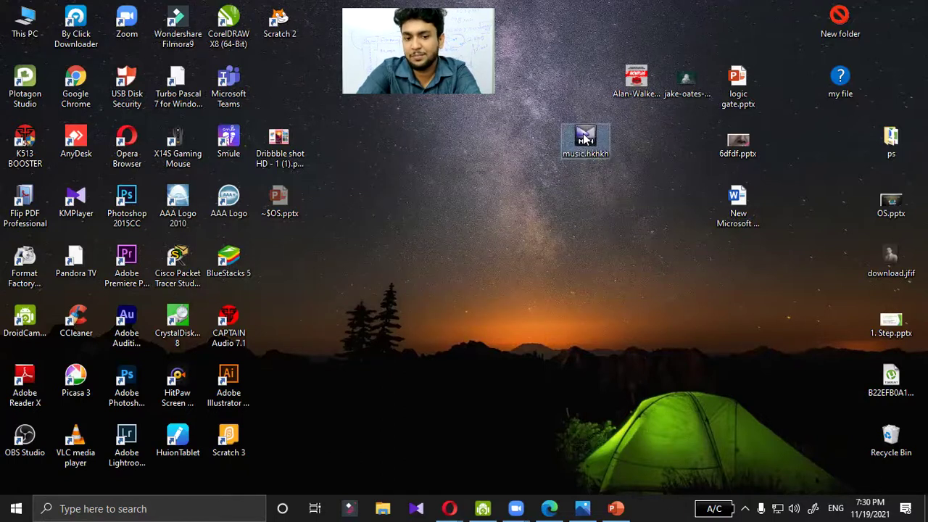
double_click(584, 140)
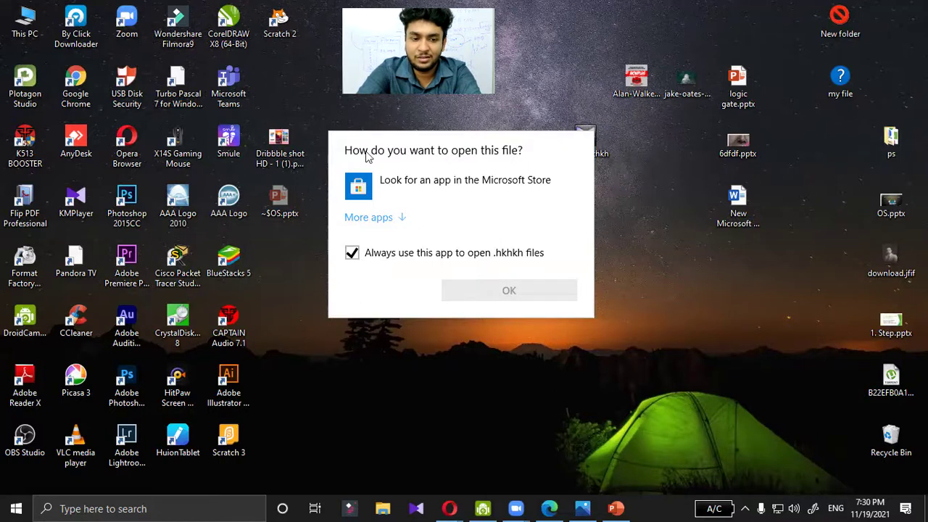
left_click(385, 217)
scroll(434, 227, "down", 5)
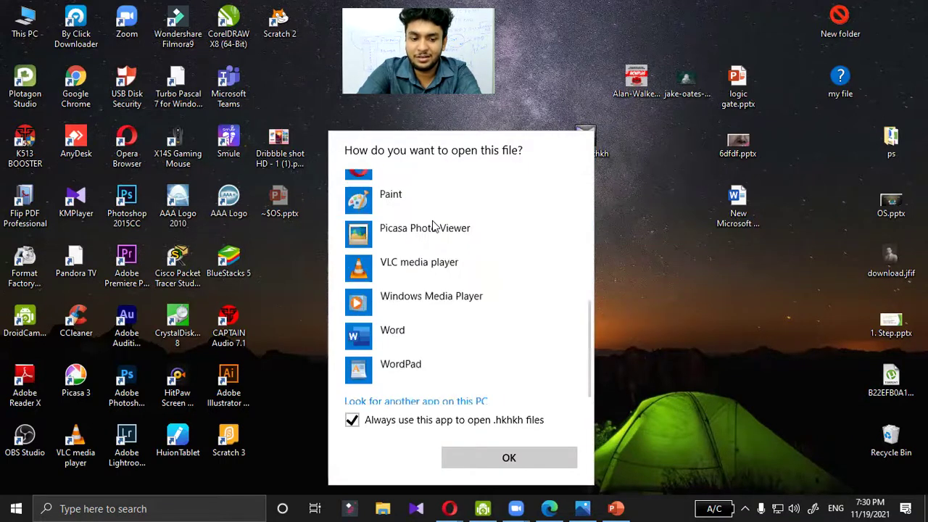
scroll(433, 227, "up", 3)
scroll(433, 227, "up", 3)
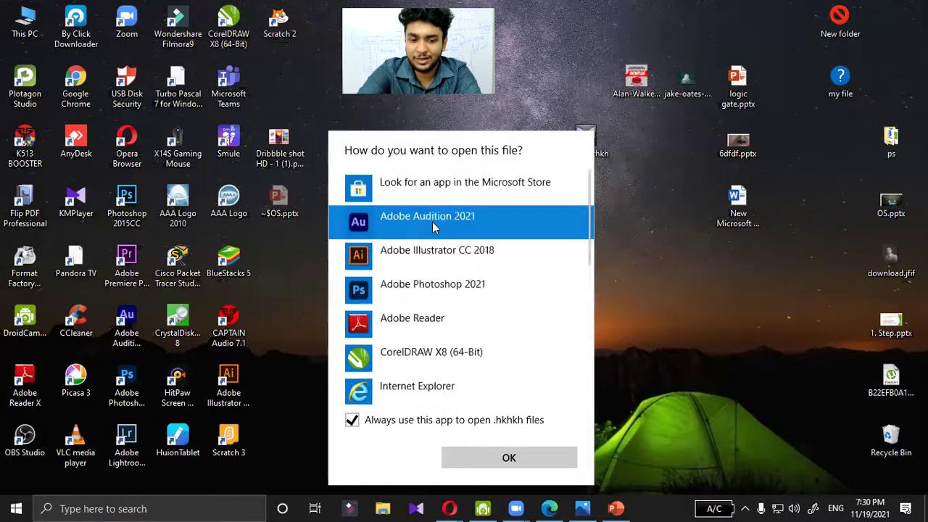
scroll(433, 222, "down", 5)
left_click(631, 219)
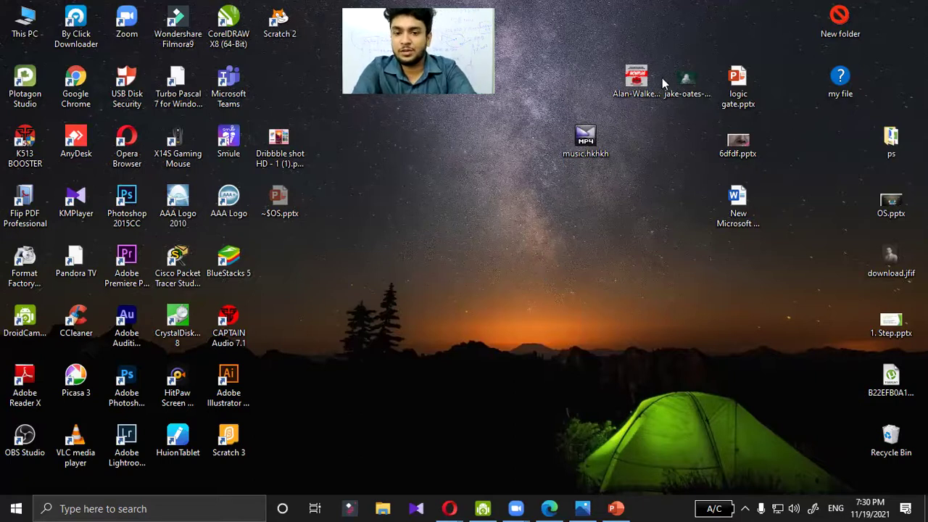
Change the extension of the unsplash.jpg image beside the Alan-Walker file to .jjjhgf, accept the change, and try to open the file
right_click(685, 76)
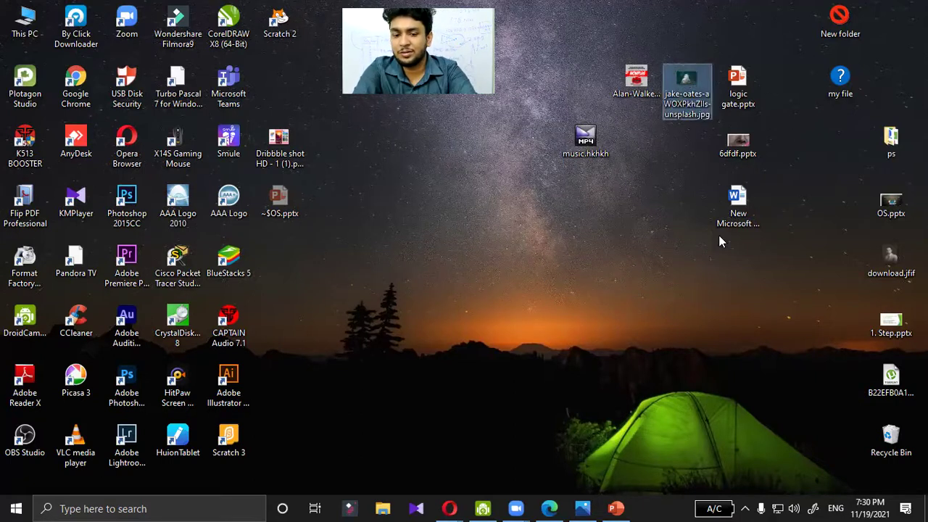
left_click(745, 431)
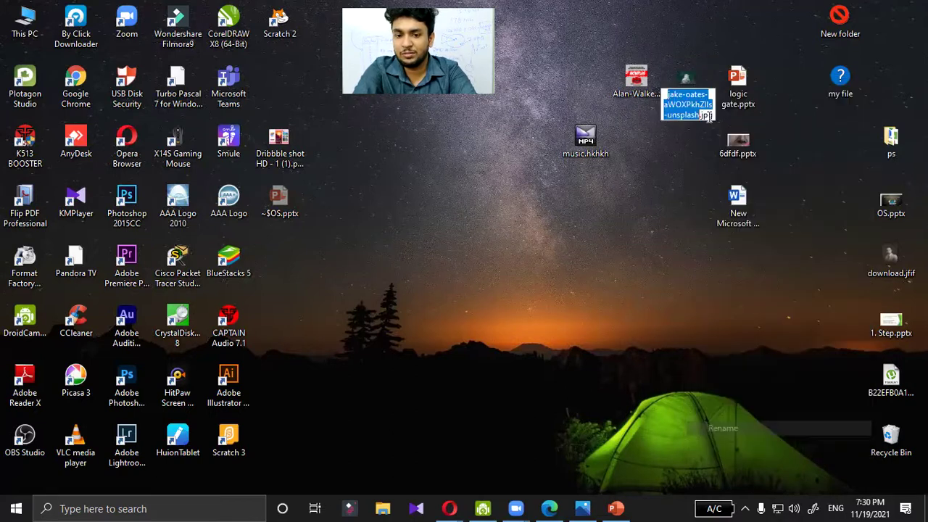
left_click(712, 116)
key("BackSpace")
key("BackSpace")
type("fif")
type("hgf")
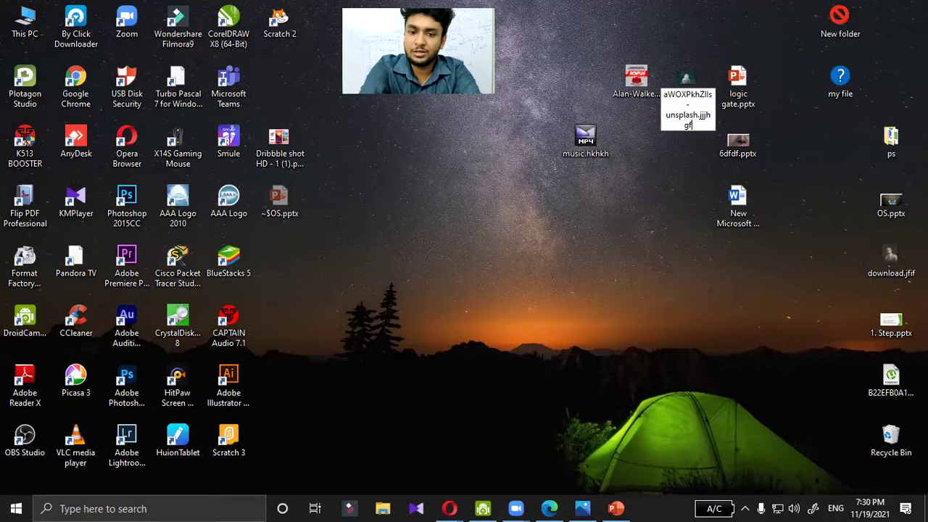
key("Return")
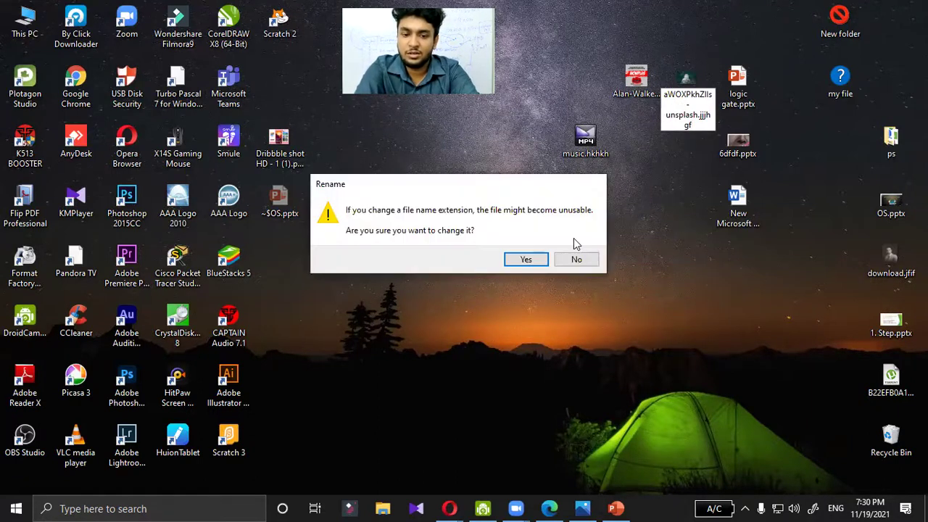
left_click(546, 260)
left_click_drag(546, 259, 684, 109)
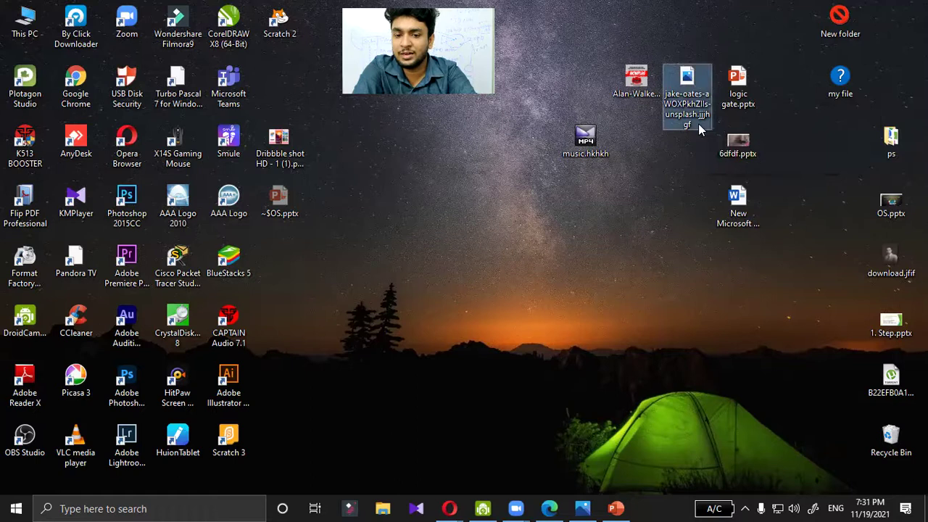
double_click(699, 125)
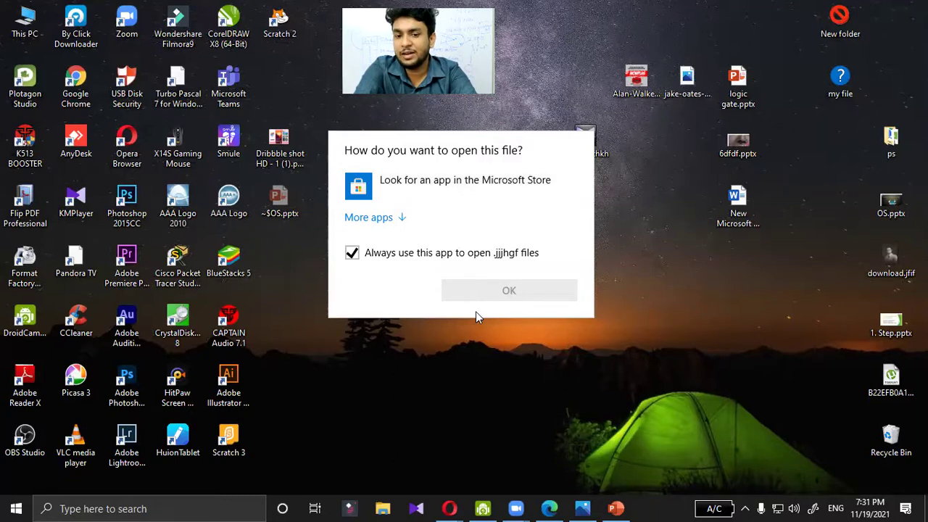
left_click(593, 252)
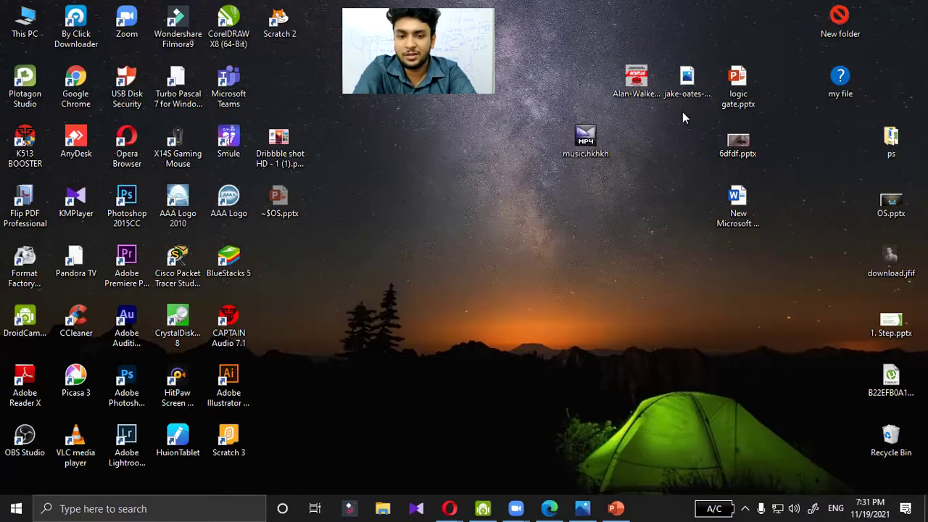
Try to rename the unsplash image with the extension .jgf and decline the extension change
left_click(685, 88)
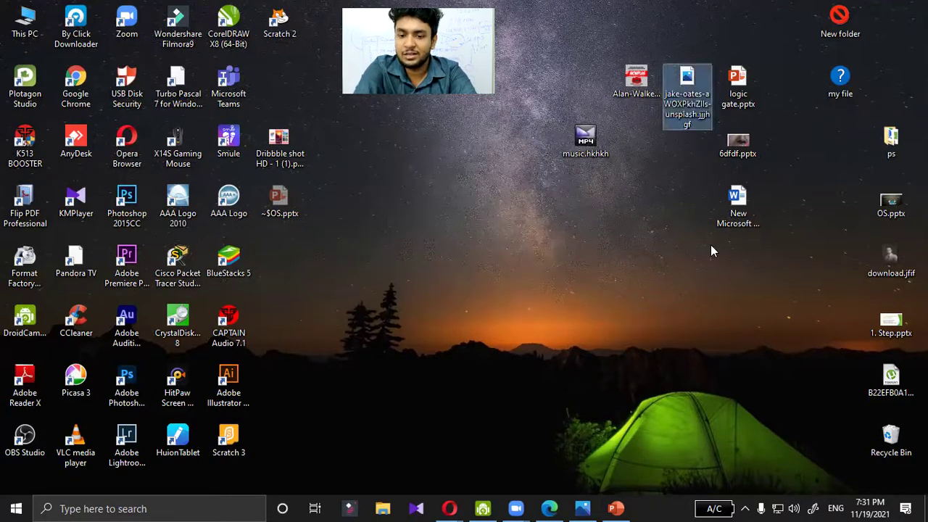
key("shift+F10")
left_click(710, 280)
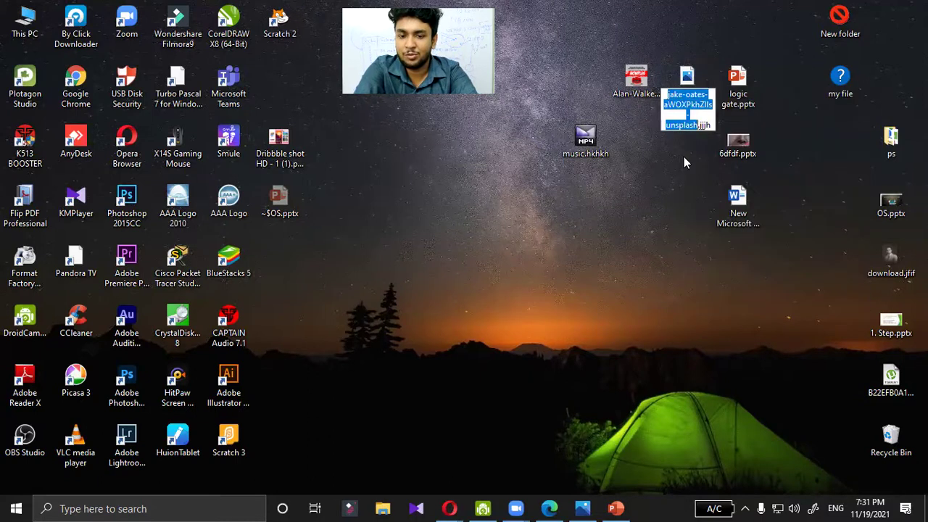
left_click(712, 125)
type("j")
key("BackSpace")
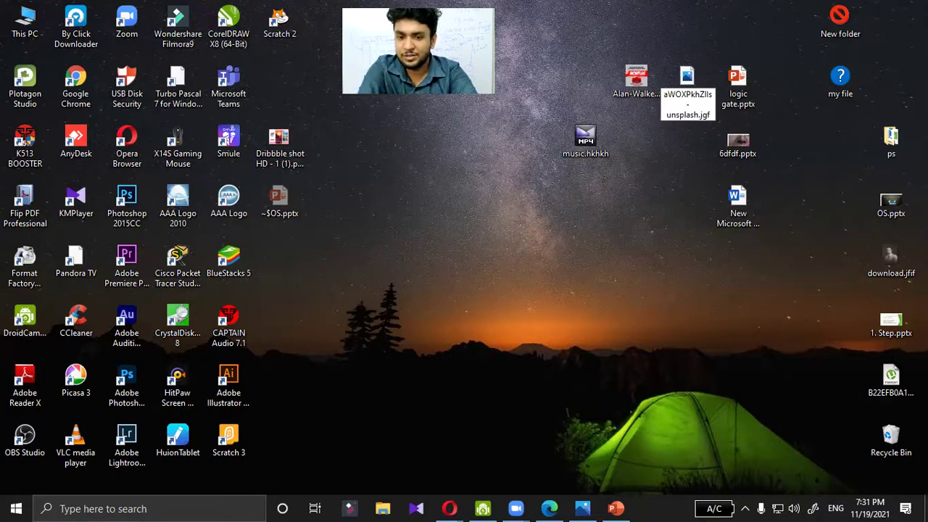
key("Return")
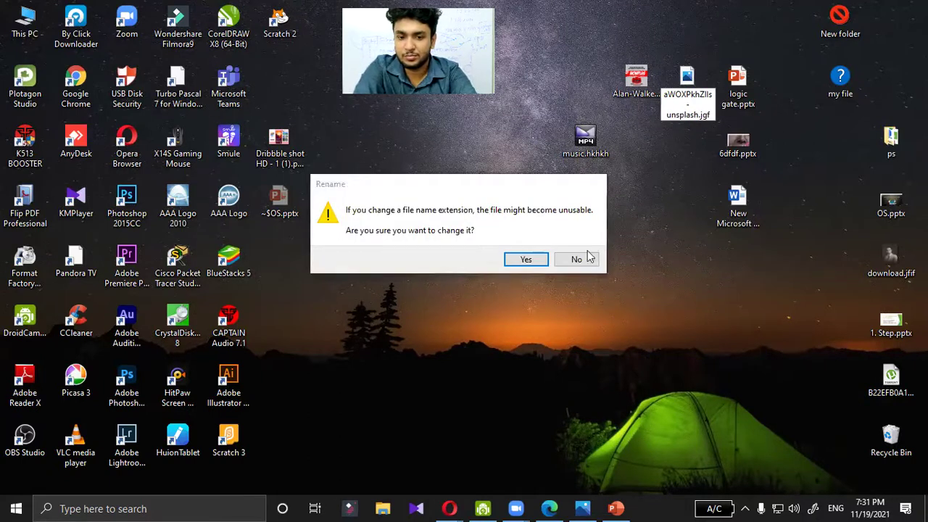
left_click(577, 259)
Restore the unsplash image's extension to .jpg, accept the change, and open the picture briefly to check it before closing it
key("End")
key("BackSpace")
key("BackSpace")
type("fif")
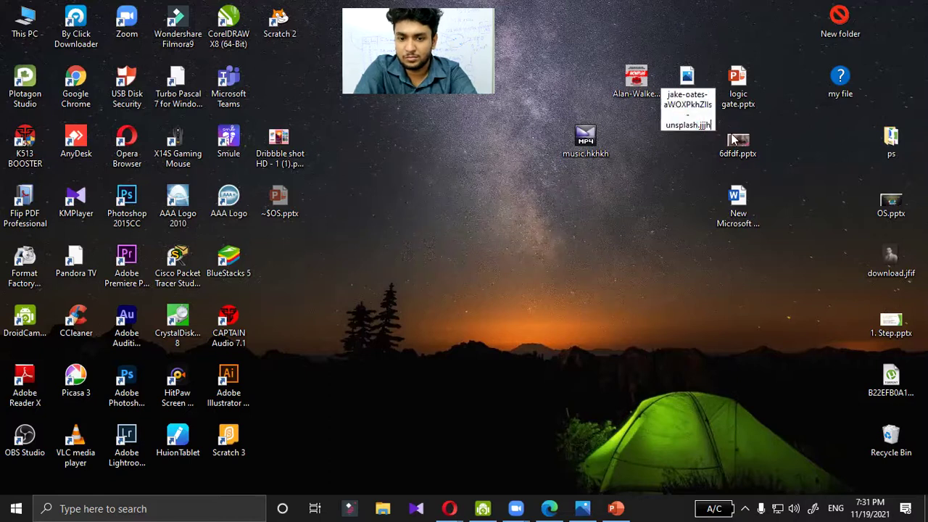
key("BackSpace")
key("BackSpace")
type("gf")
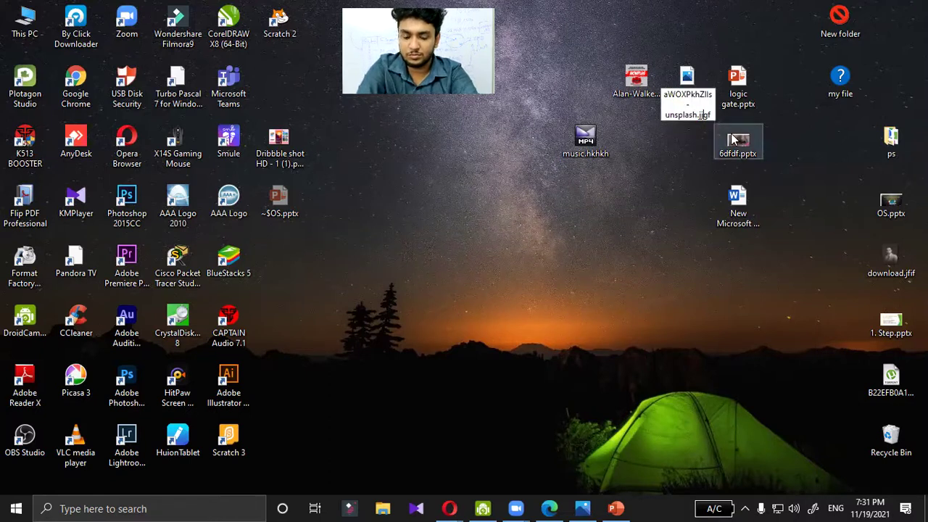
key("BackSpace")
key("BackSpace")
key("BackSpace")
type("pg")
left_click(636, 177)
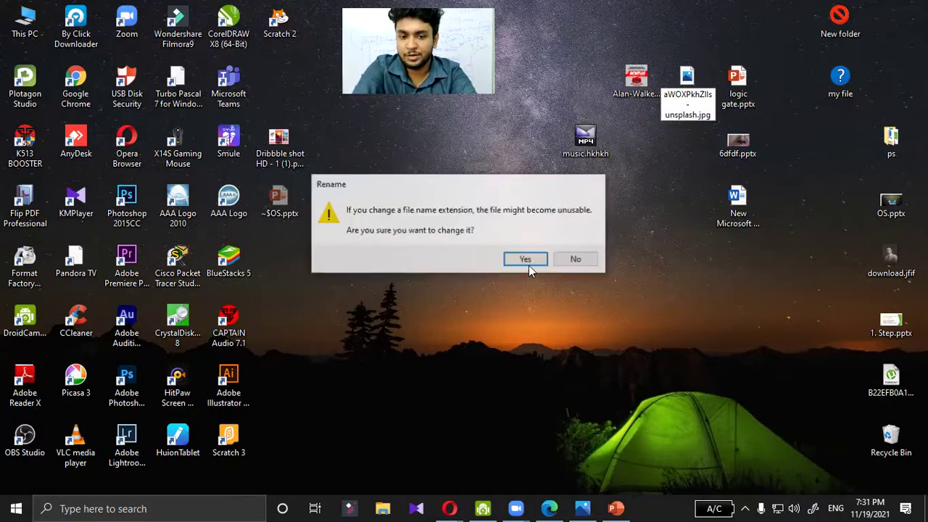
left_click(527, 261)
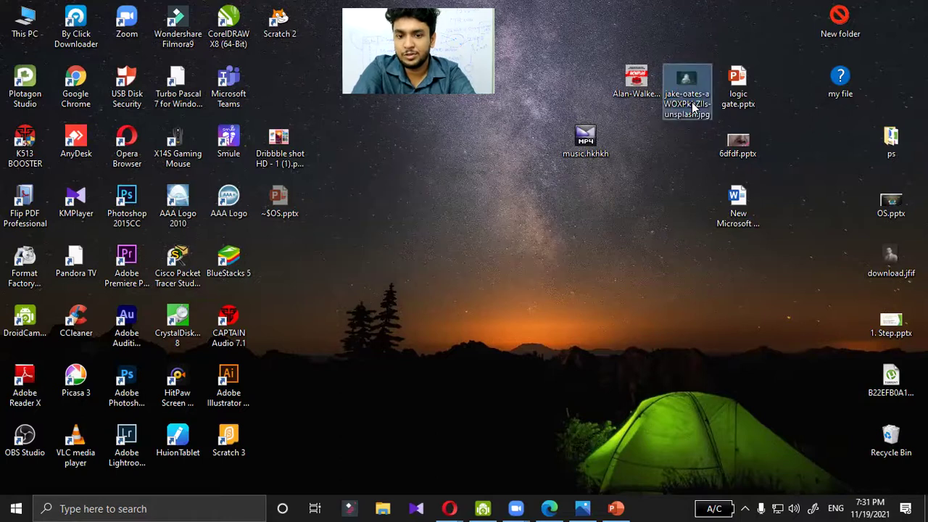
double_click(690, 102)
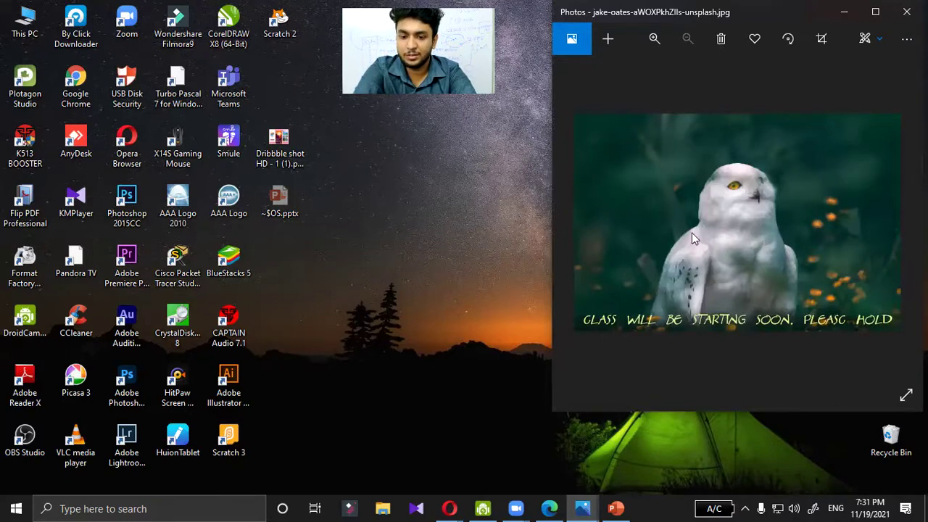
left_click(907, 12)
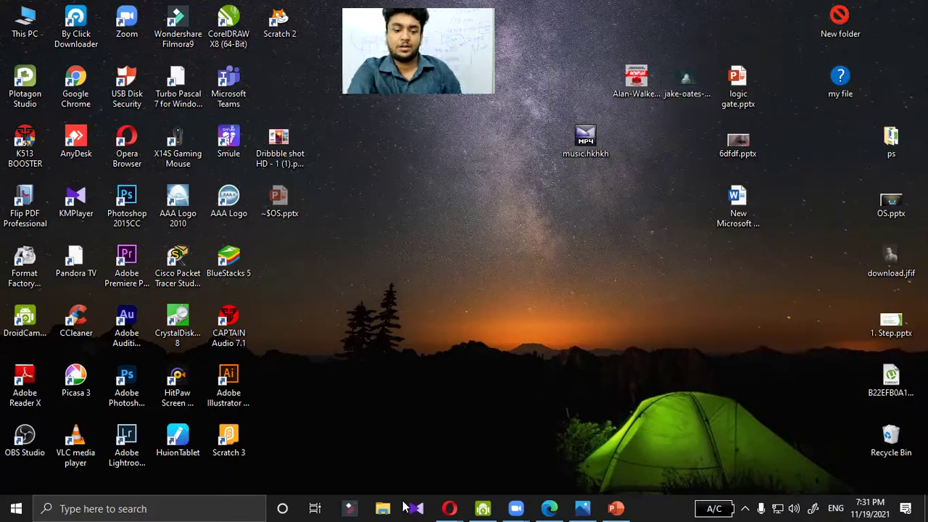
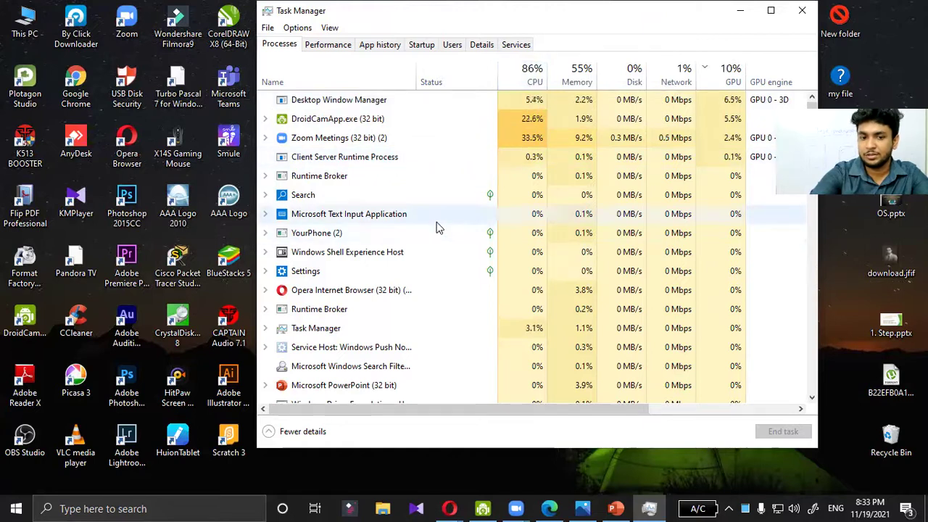
Look through the running processes in Task Manager and select DroidCamApp.exe
scroll(436, 227, "down", 1)
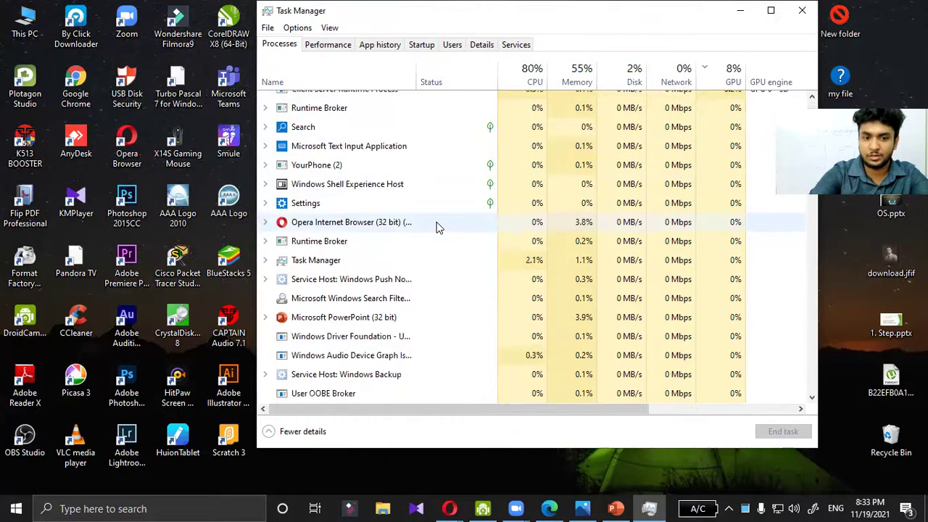
scroll(437, 227, "up", 1)
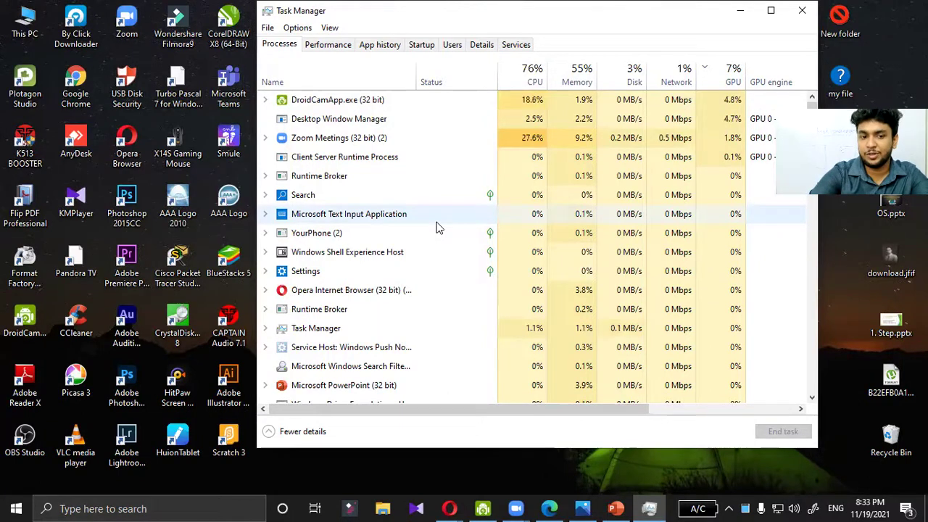
left_click(437, 140)
left_click(463, 100)
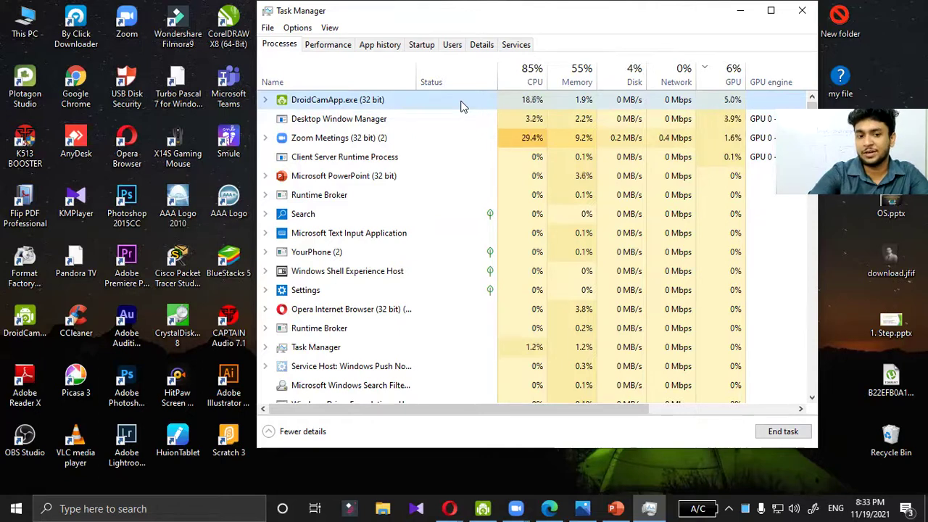
Sort the processes by CPU usage, examine the sorted list, and re-sort it by memory usage
left_click(529, 84)
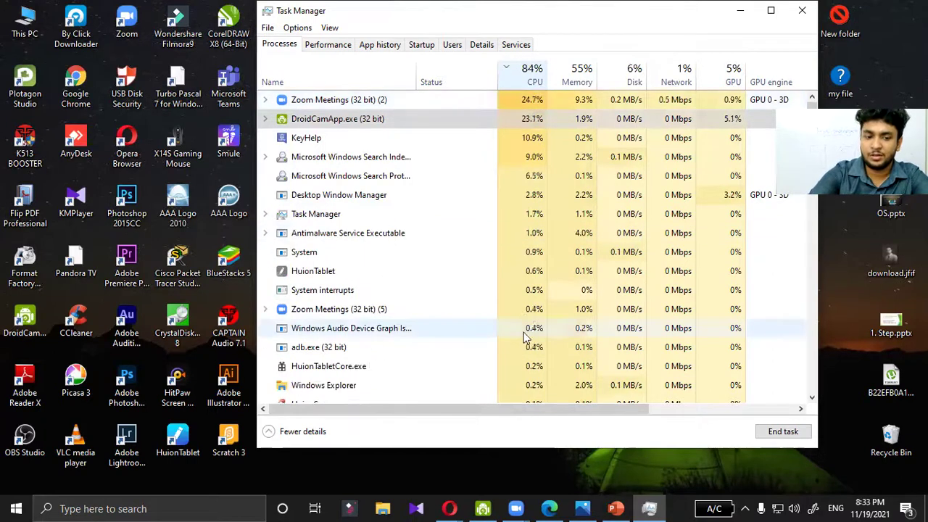
scroll(529, 319, "down", 1)
scroll(529, 320, "down", 3)
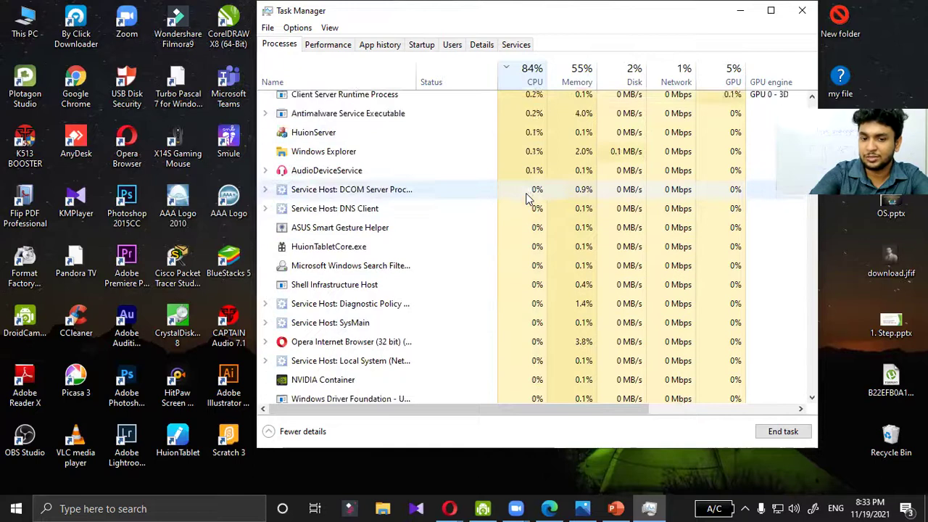
scroll(529, 199, "down", 2)
scroll(528, 200, "up", 5)
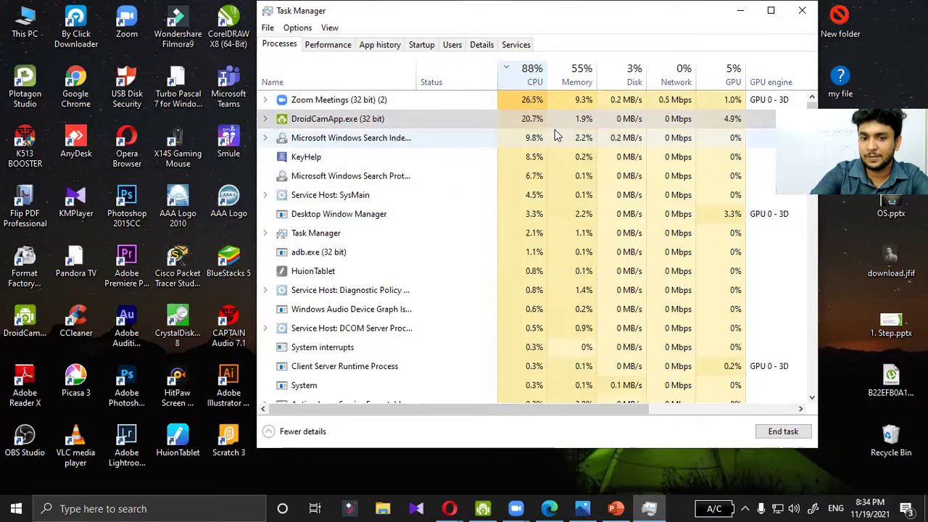
left_click(584, 82)
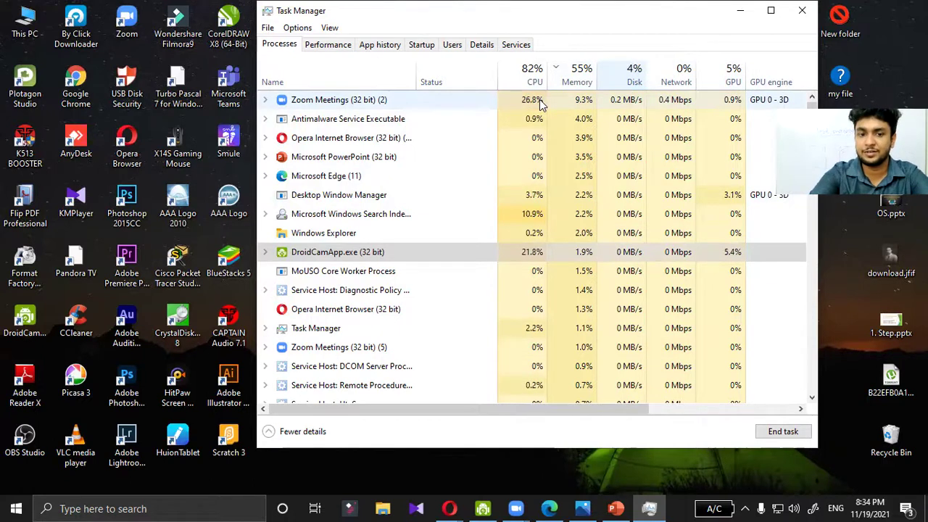
View the CPU performance graph and details with Task Manager maximized, and switch to the Memory performance details
left_click(322, 46)
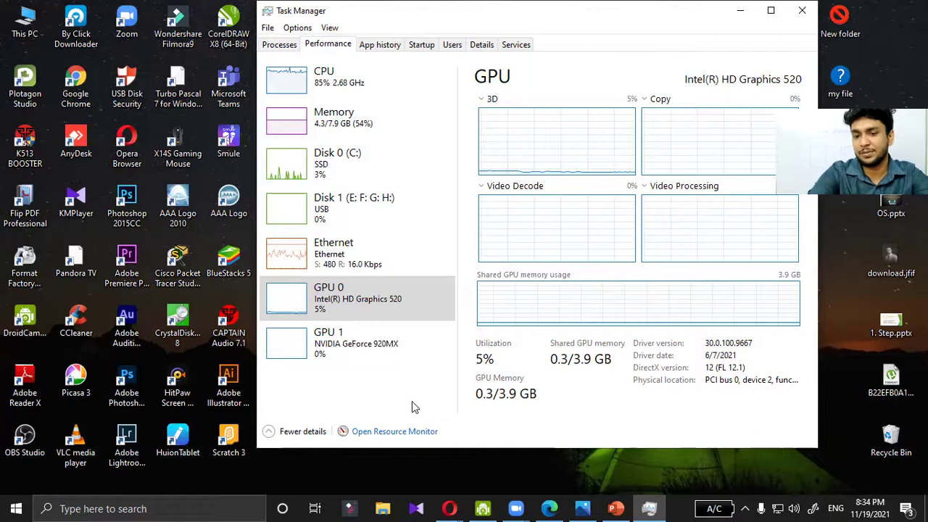
left_click(319, 82)
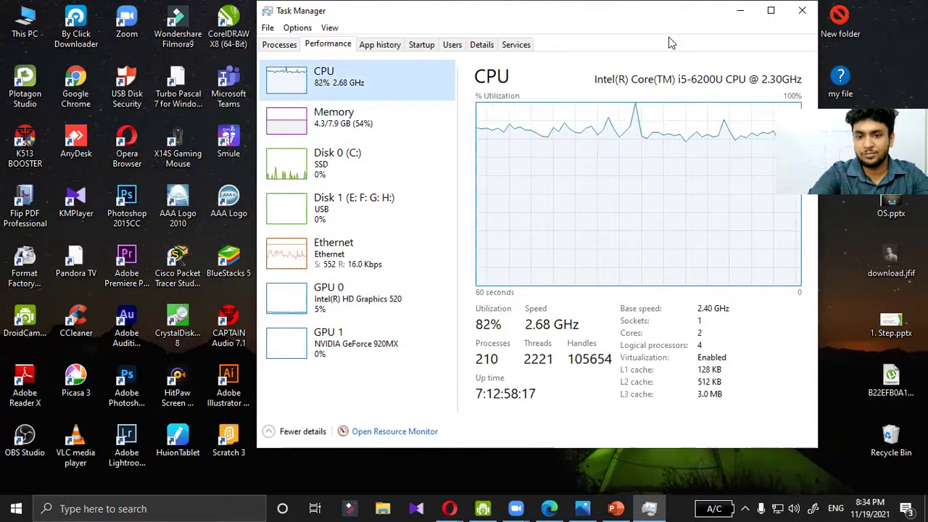
left_click(771, 11)
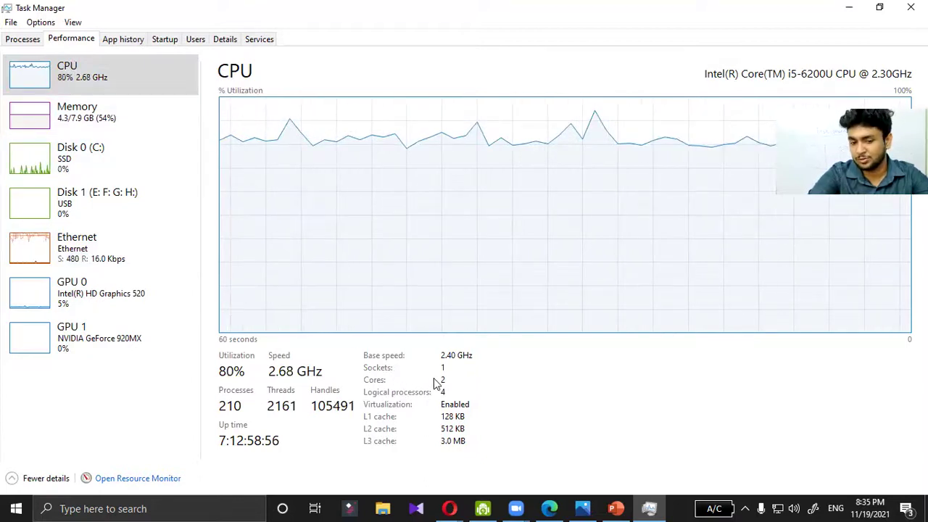
left_click(137, 114)
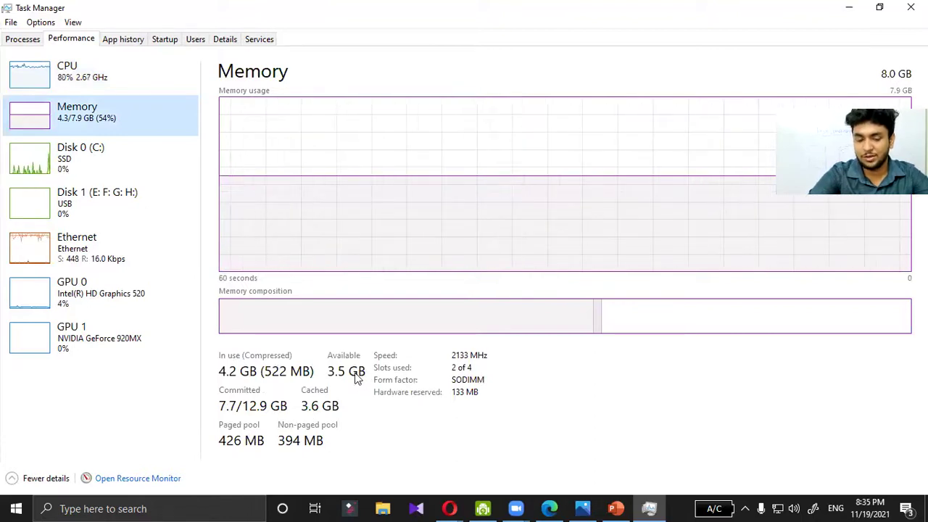
View the performance details of Disk 0 (C:), Disk 1 (E: F: G: H:), Ethernet, GPU 0 and GPU 1 in turn
left_click(121, 179)
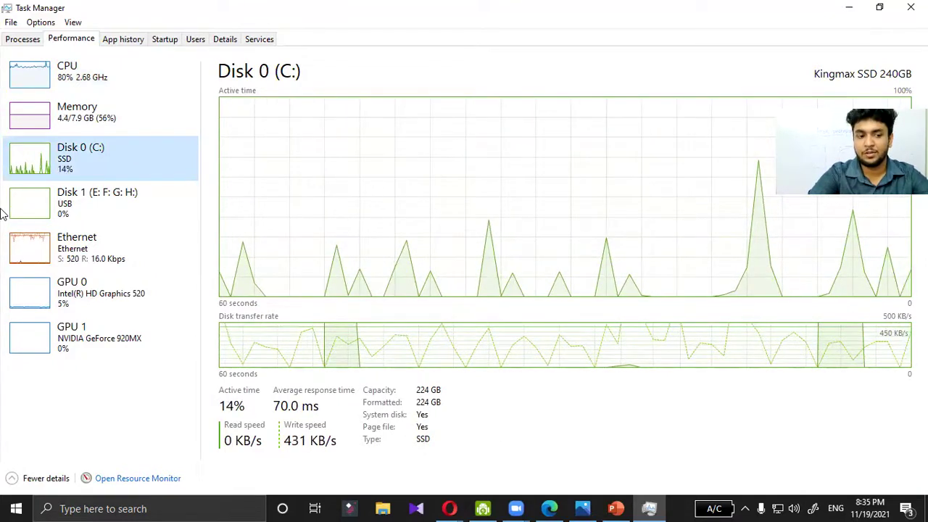
left_click(63, 208)
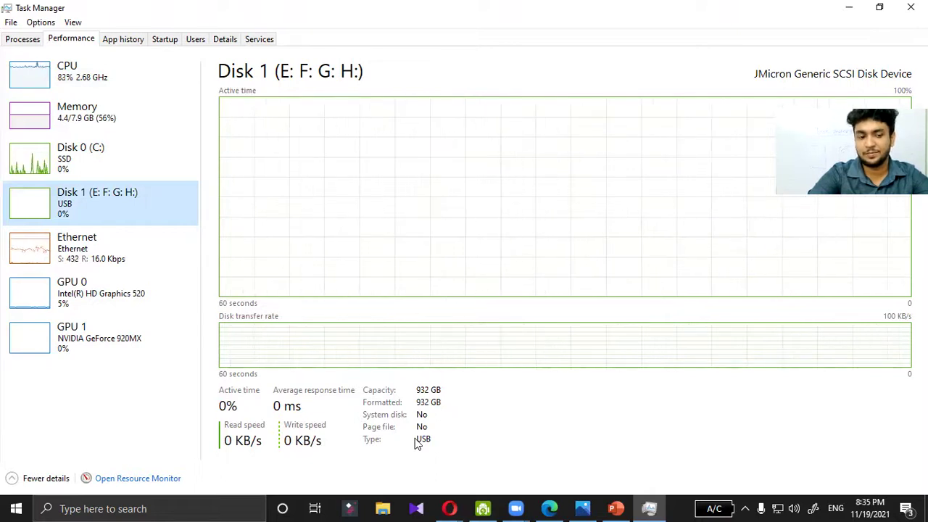
left_click(94, 245)
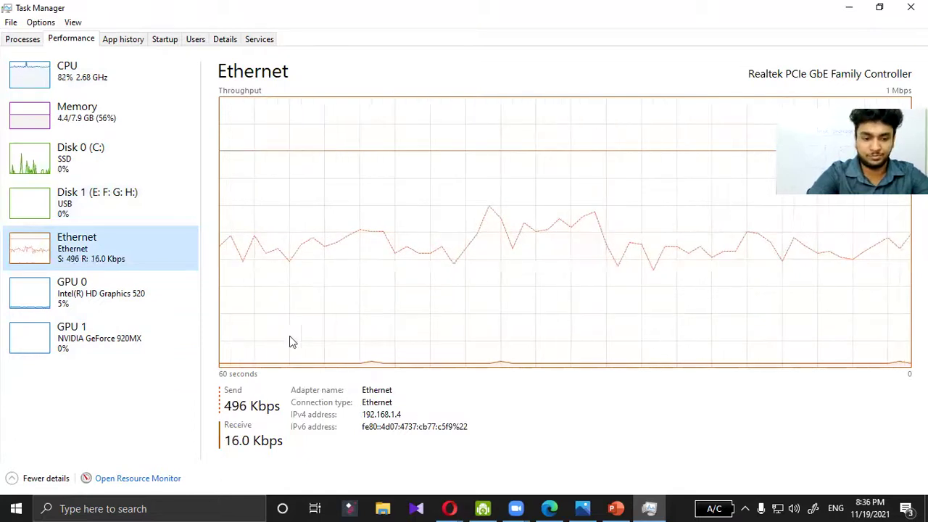
left_click(85, 293)
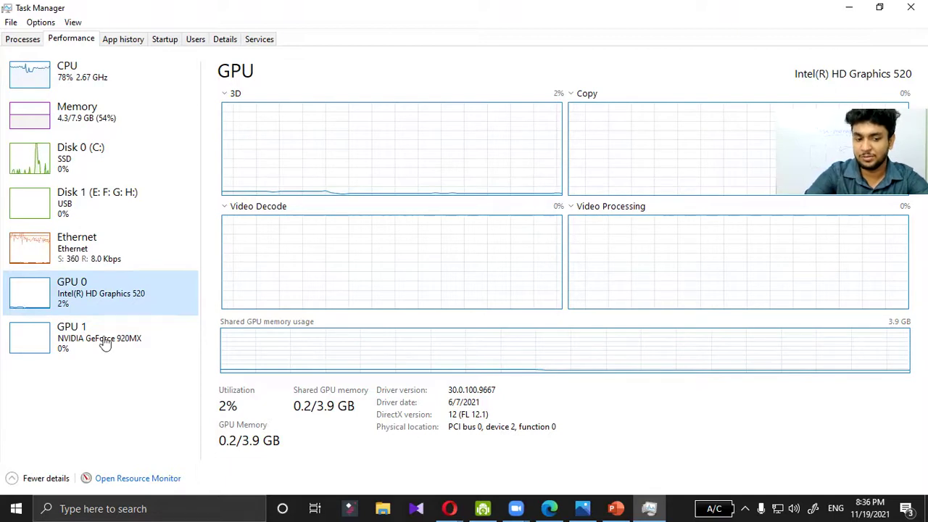
left_click(149, 351)
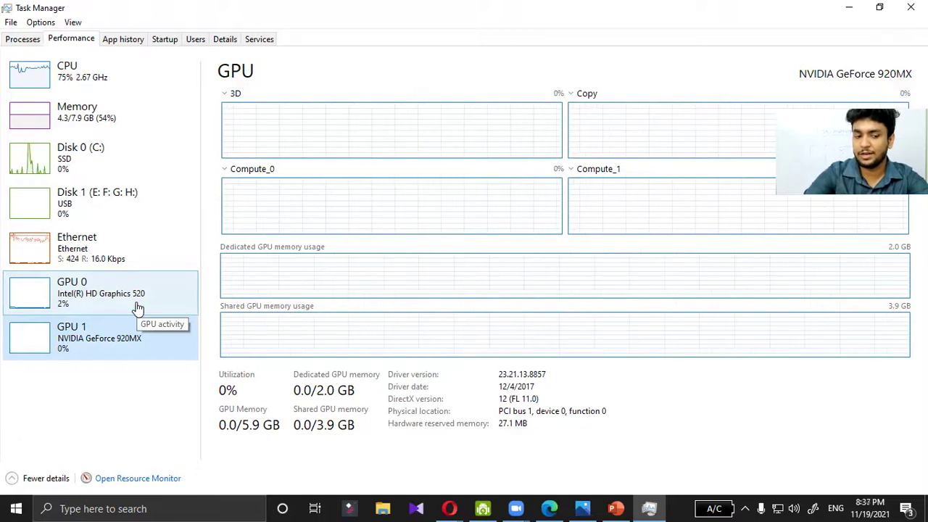
left_click(128, 348)
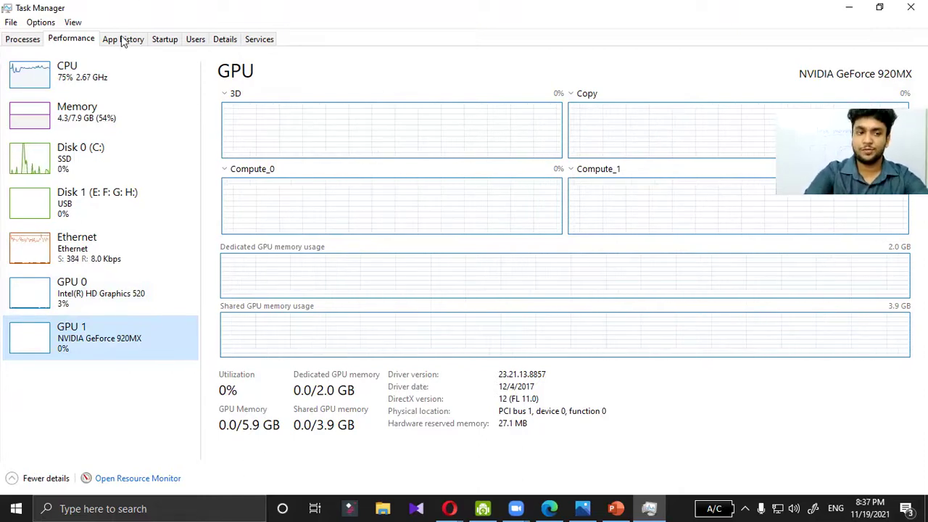
Check the app history and bring up the list of startup programs
left_click(148, 43)
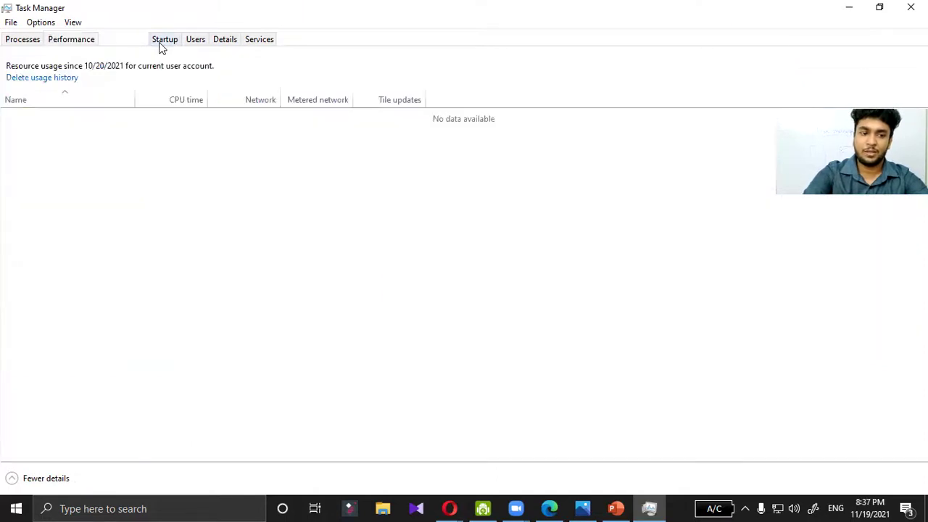
left_click(163, 42)
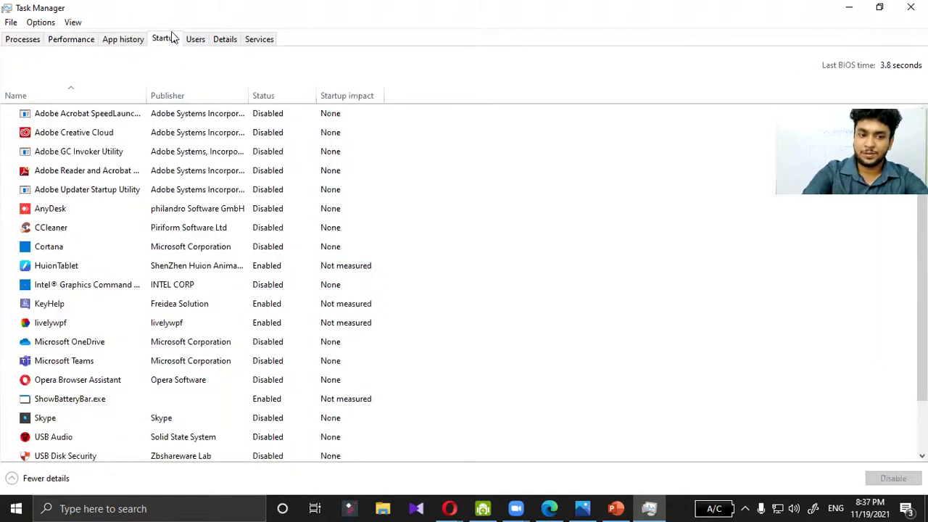
Enable Adobe Creative Cloud, Adobe GC Invoker Utility and Adobe Reader and Acrobat Manager's entry in the startup programs list
left_click(264, 136)
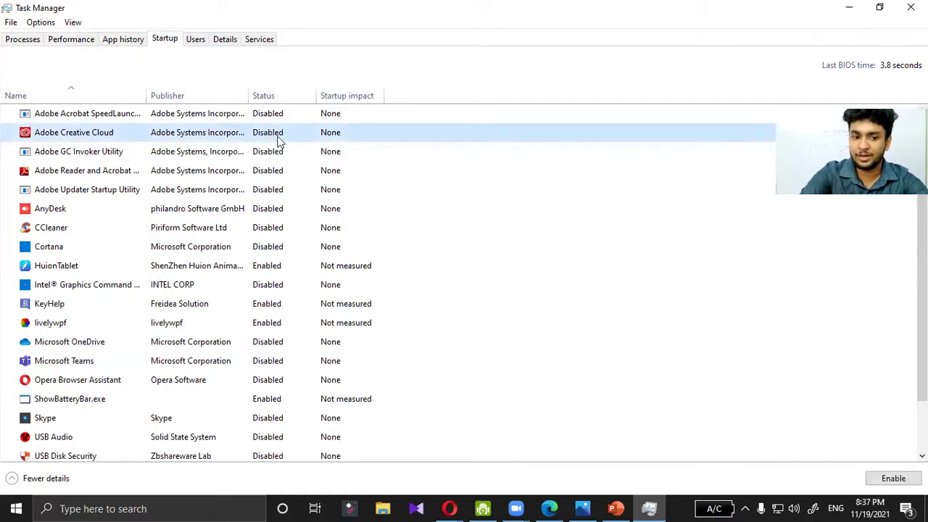
right_click(275, 138)
left_click(266, 152)
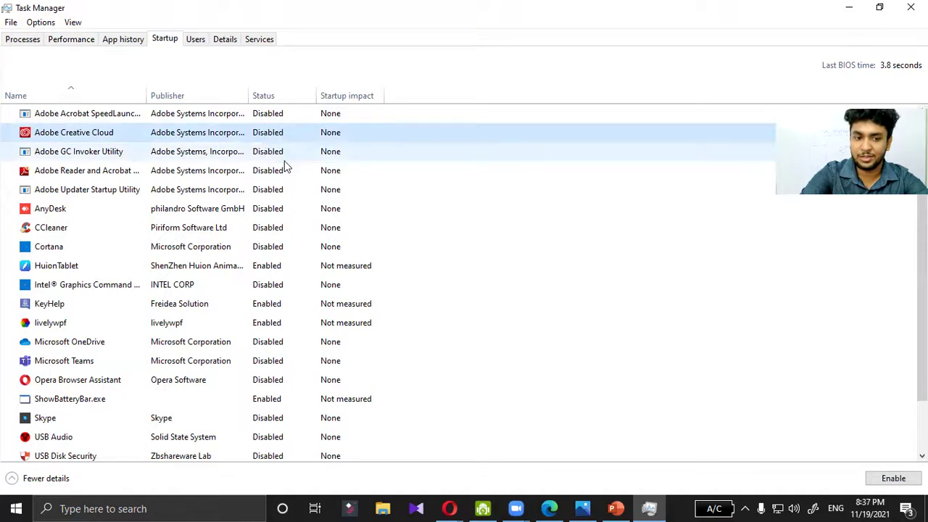
right_click(281, 159)
left_click(275, 170)
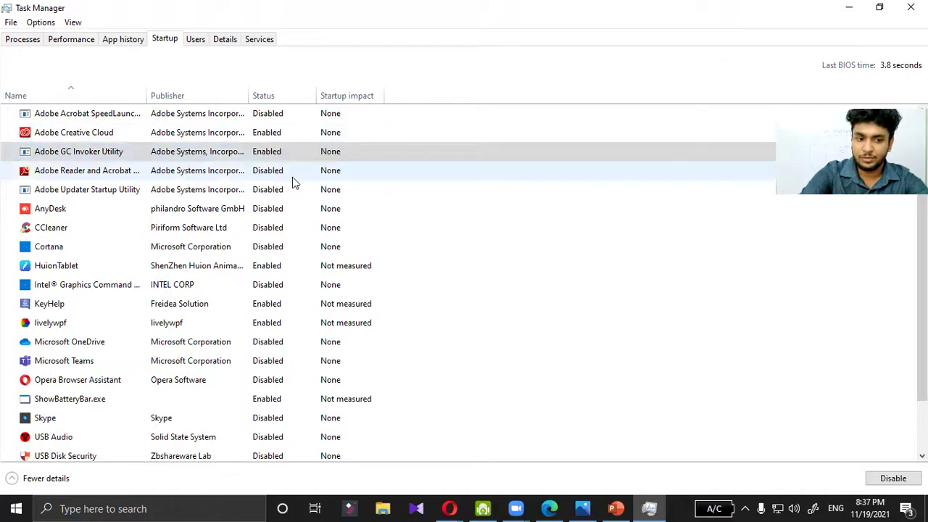
right_click(293, 177)
left_click(299, 180)
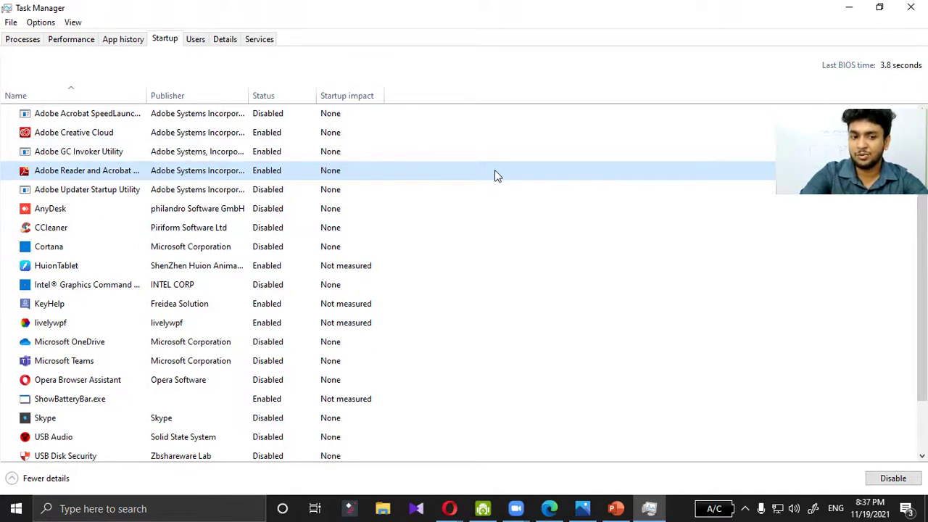
Disable the Adobe Creative Cloud, Adobe GC Invoker Utility and Adobe Reader and Acrobat startup entries again
right_click(277, 136)
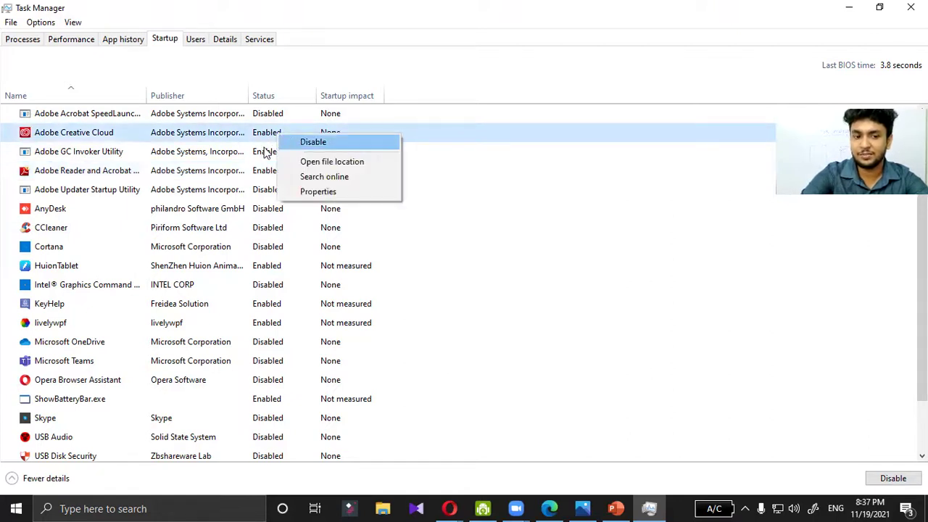
key("Return")
right_click(281, 153)
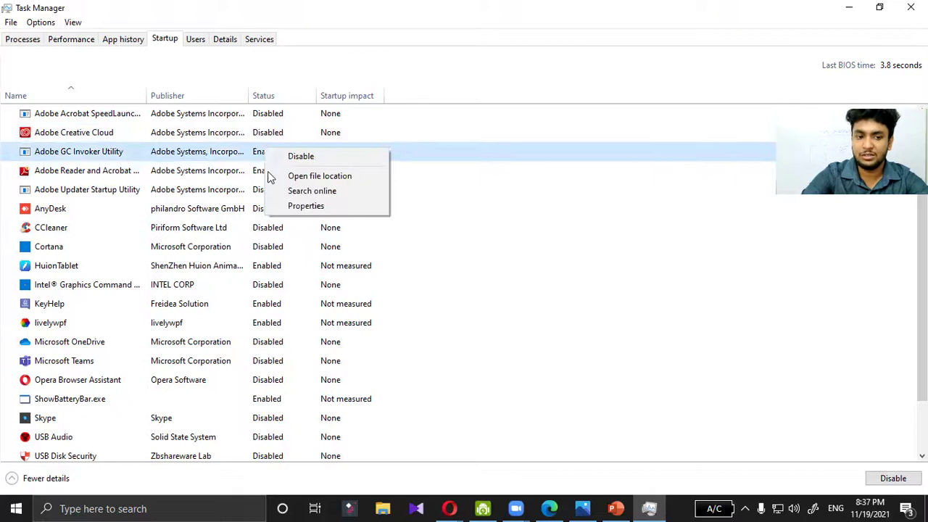
key("Return")
right_click(281, 179)
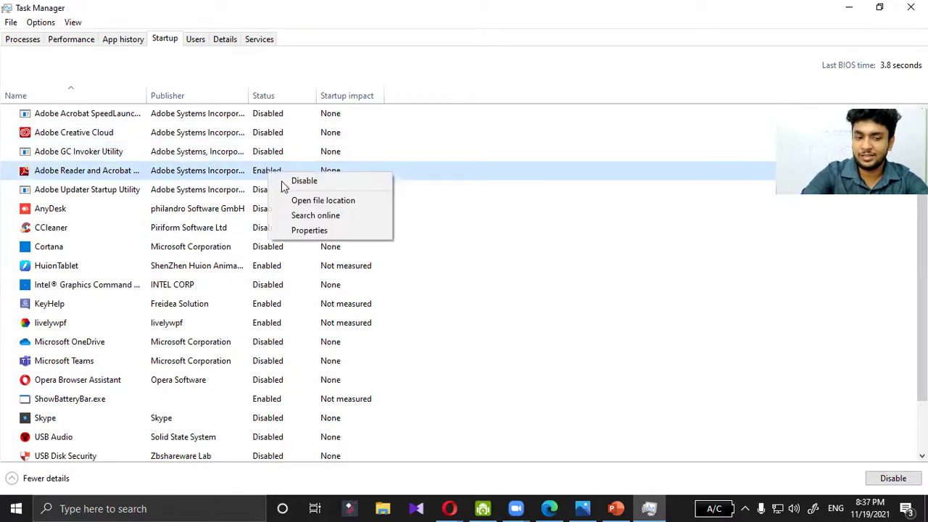
left_click(283, 182)
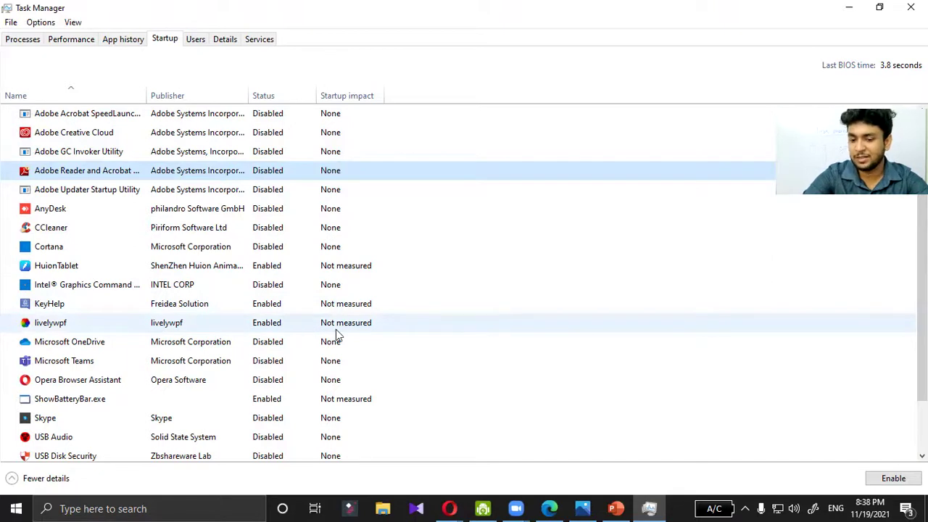
mouse_move(335, 331)
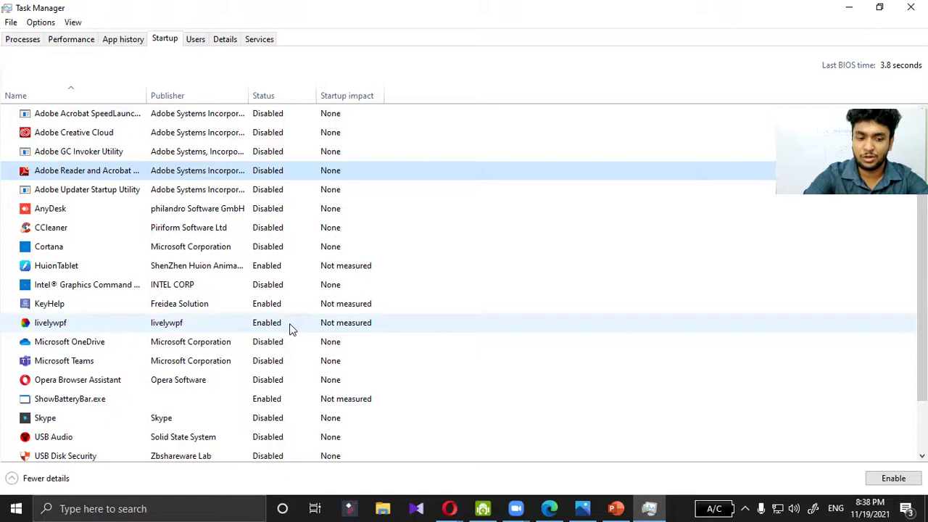
scroll(289, 323, "down", 1)
scroll(289, 323, "up", 1)
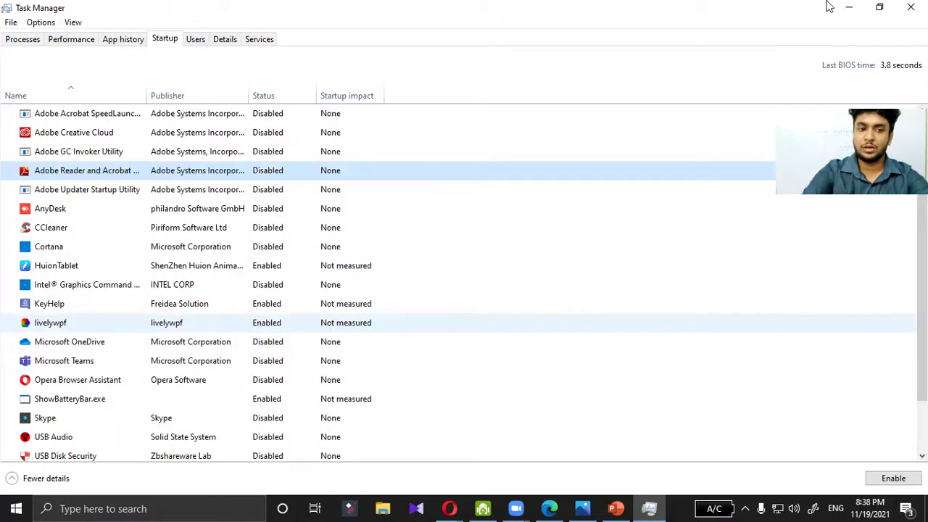